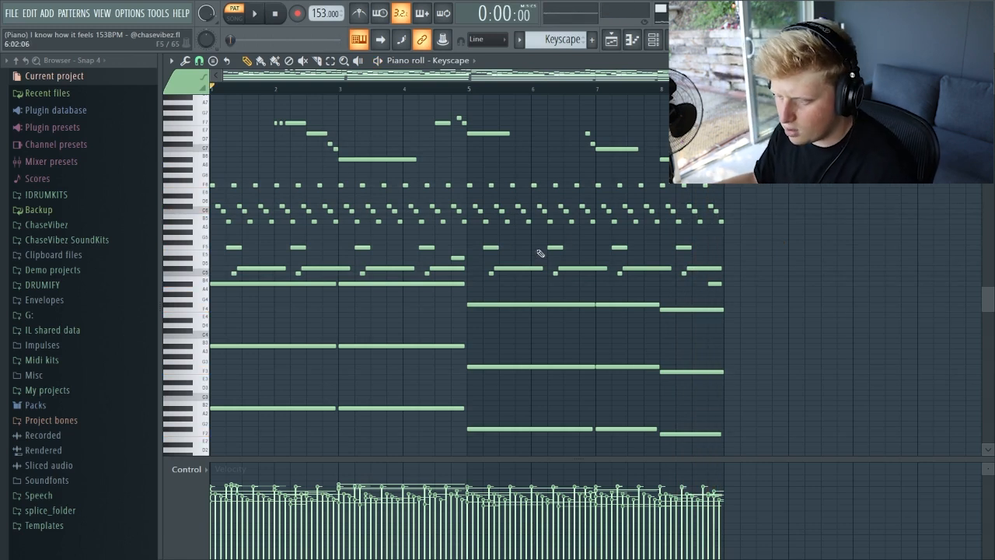
Select the short repeating arpeggio notes across the middle of the Keyscape pattern and play them back.
{"action": "left_click_drag", "start_coordinate": [769, 226], "coordinate": [211, 179]}
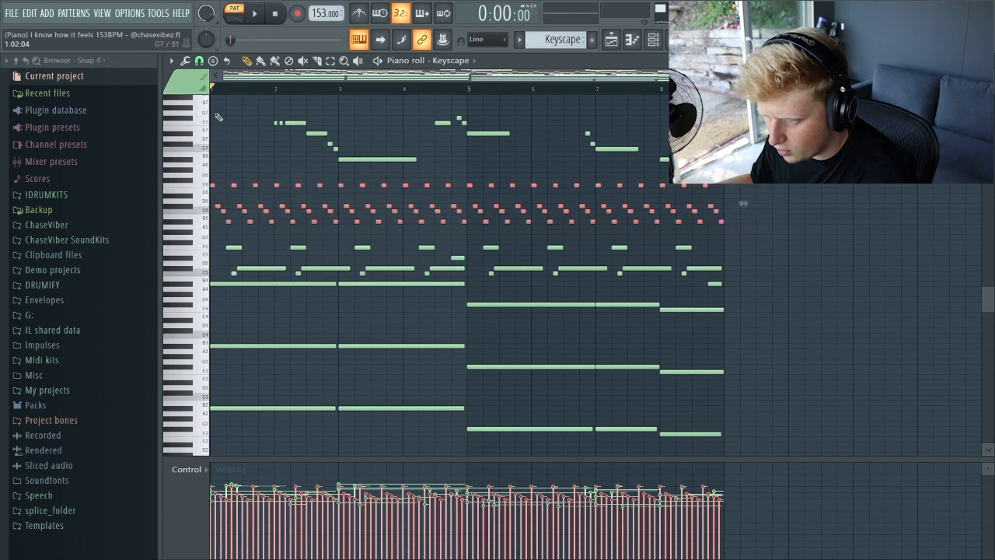
{"action": "scroll", "coordinate": [221, 93], "scroll_direction": "up", "scroll_amount": 4}
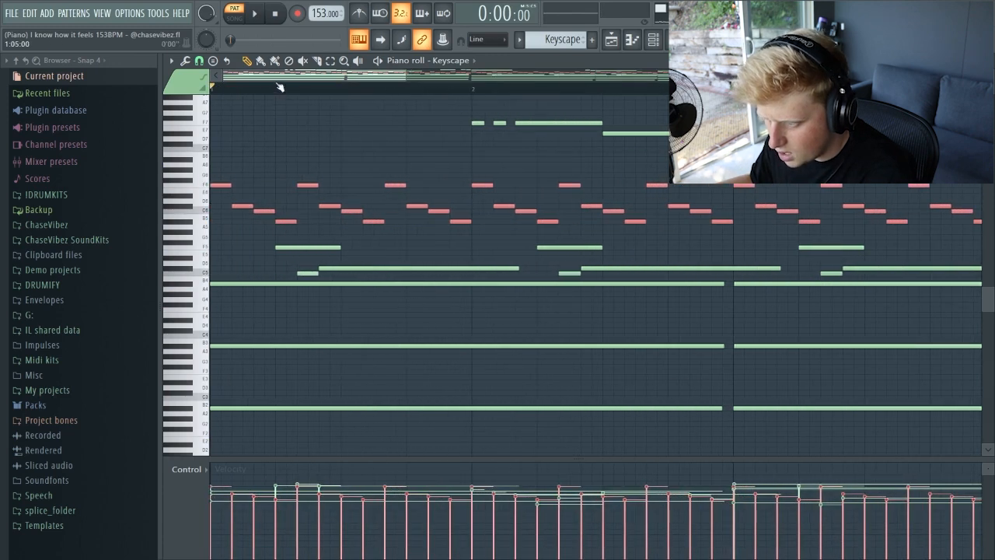
{"action": "scroll", "coordinate": [251, 88], "scroll_direction": "down", "scroll_amount": 5}
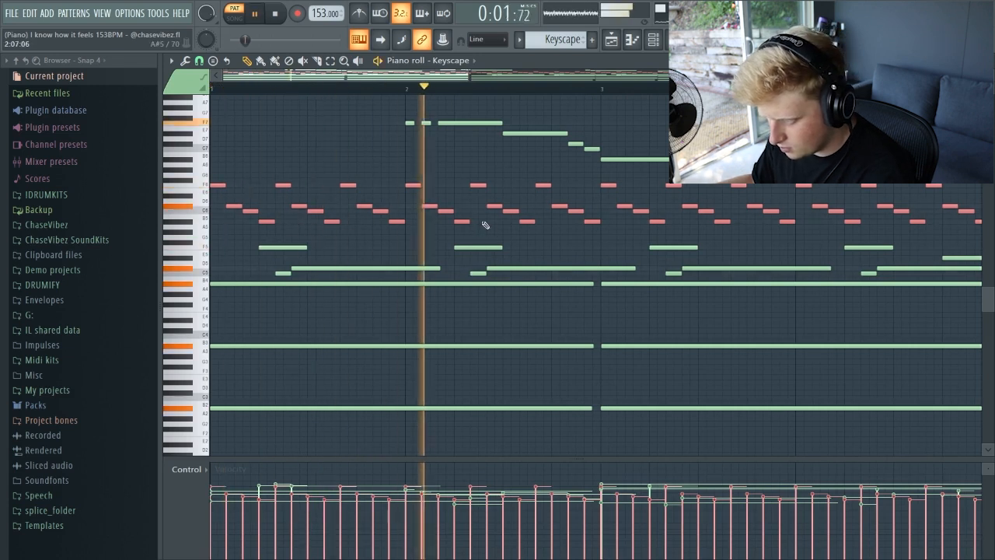
{"action": "key", "text": "space"}
{"action": "scroll", "coordinate": [482, 88], "scroll_direction": "down", "scroll_amount": 4}
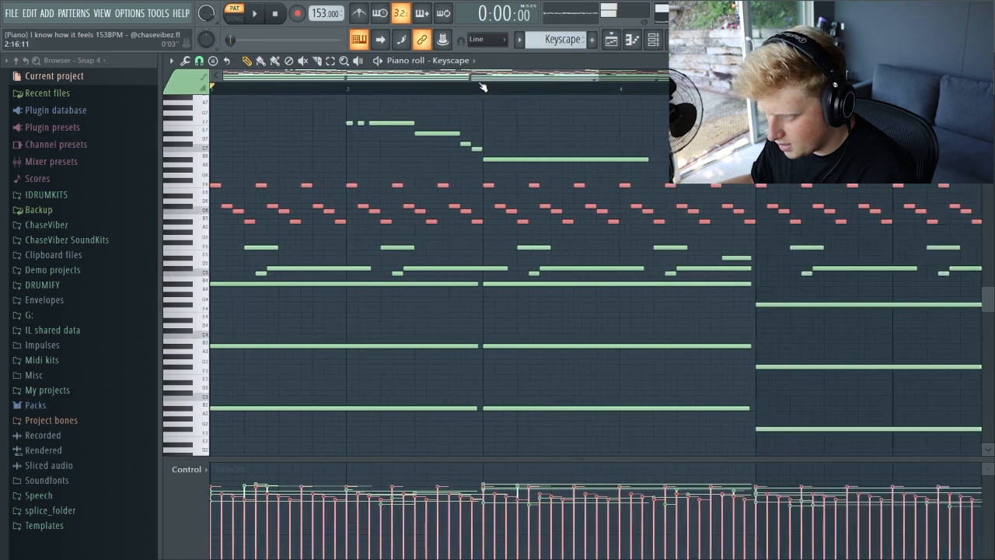
Select all the long sustained bass and octave notes across the eight bars of the Keyscape pattern.
{"action": "left_click_drag", "start_coordinate": [506, 426], "coordinate": [336, 282]}
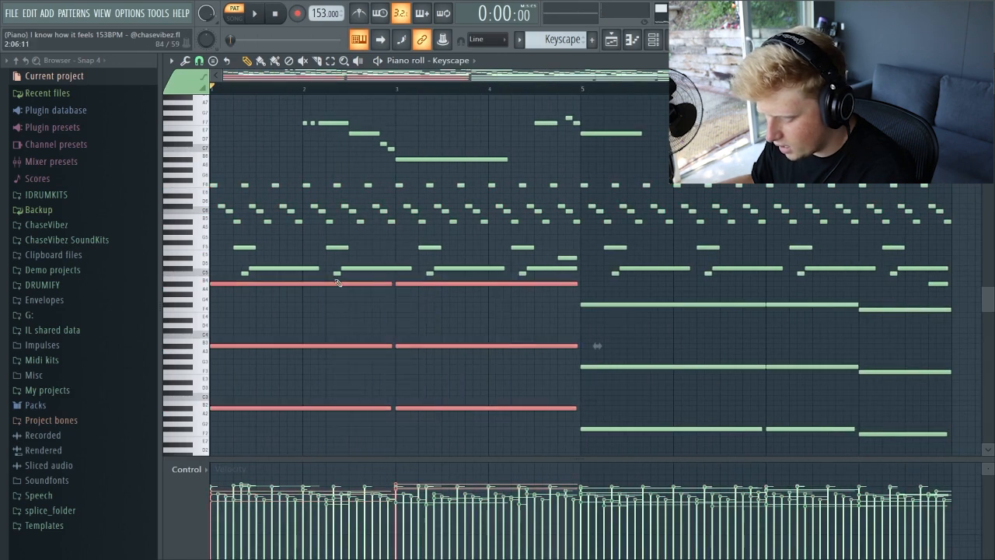
{"action": "left_click_drag", "start_coordinate": [925, 442], "coordinate": [703, 303]}
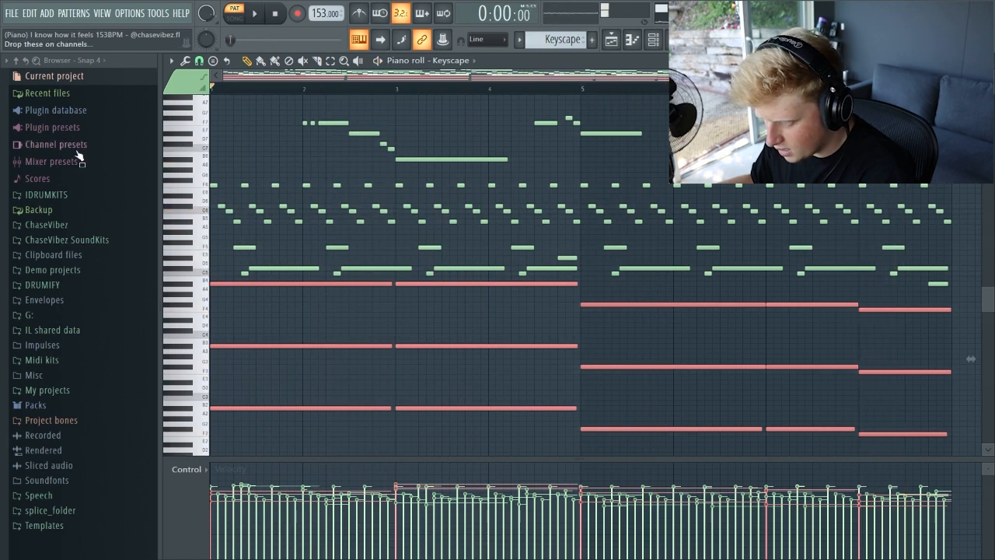
Play the Keyscape pattern with its counter-melody notes above the sustained chords selected, and again with the high melody notes selected.
{"action": "left_click_drag", "start_coordinate": [949, 284], "coordinate": [600, 239]}
{"action": "left_click_drag", "start_coordinate": [591, 276], "coordinate": [219, 243]}
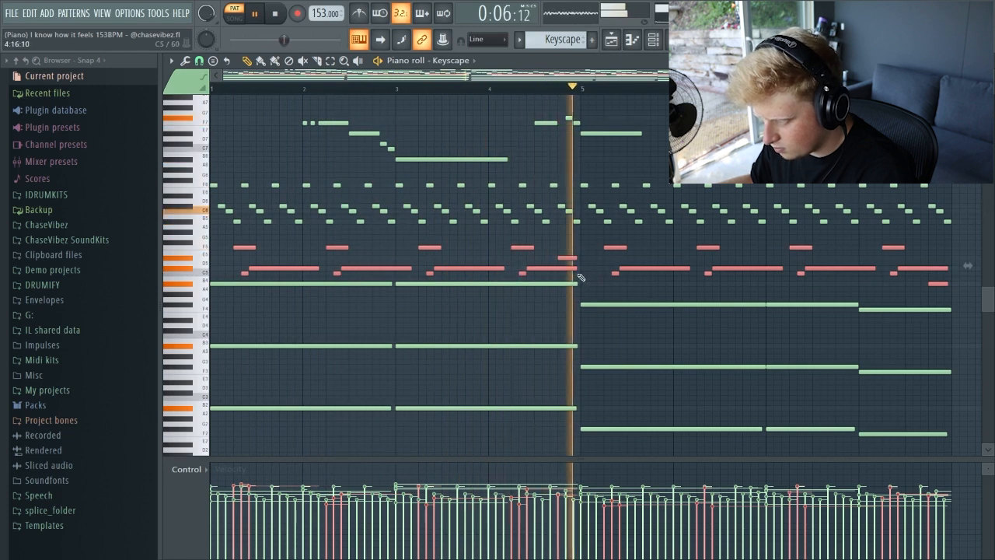
{"action": "left_click", "coordinate": [559, 255]}
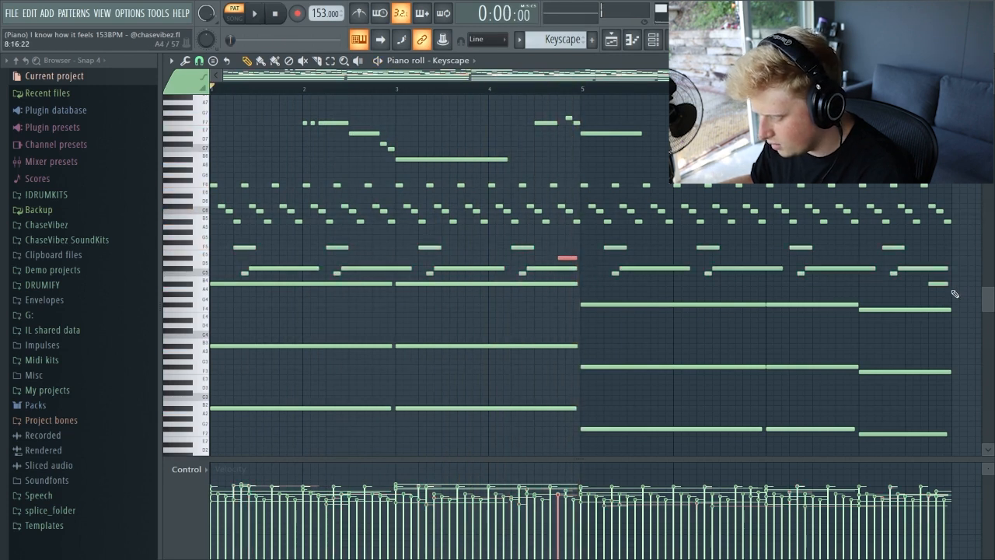
{"action": "left_click_drag", "start_coordinate": [900, 147], "coordinate": [256, 91]}
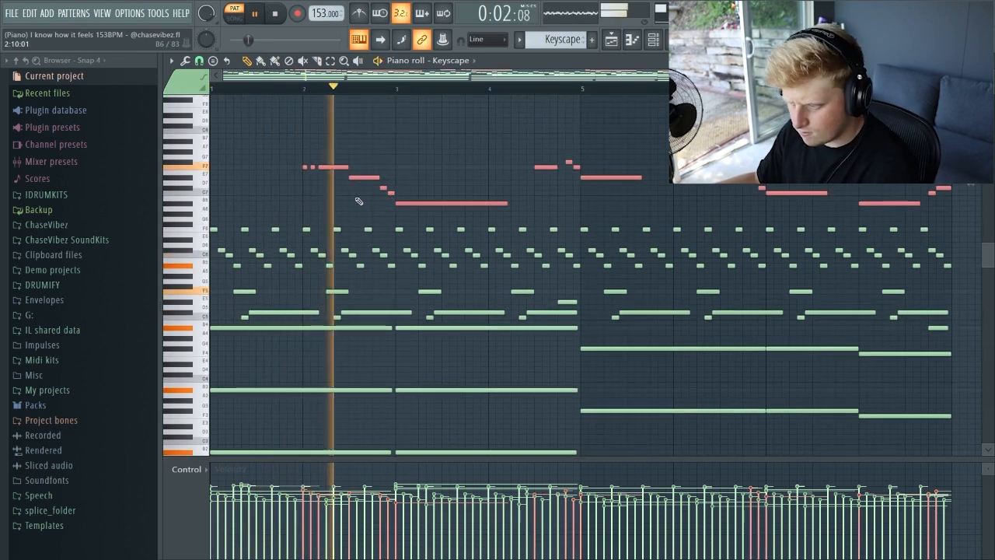
Expand the ChaseVibez SoundKits folder down to the Loops of the Vol. 2 LoopKit.
{"action": "left_click", "coordinate": [88, 239]}
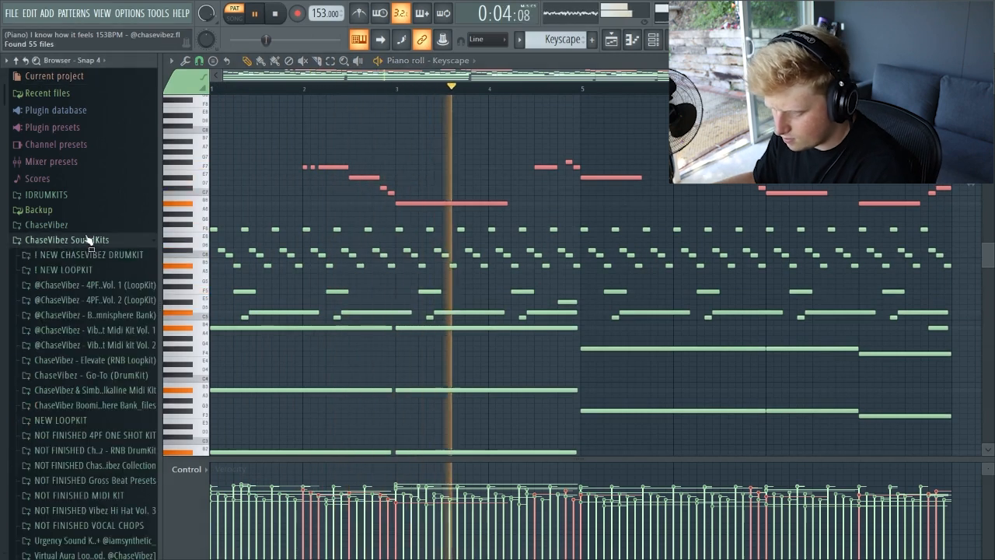
{"action": "left_click", "coordinate": [132, 300]}
{"action": "left_click", "coordinate": [124, 328]}
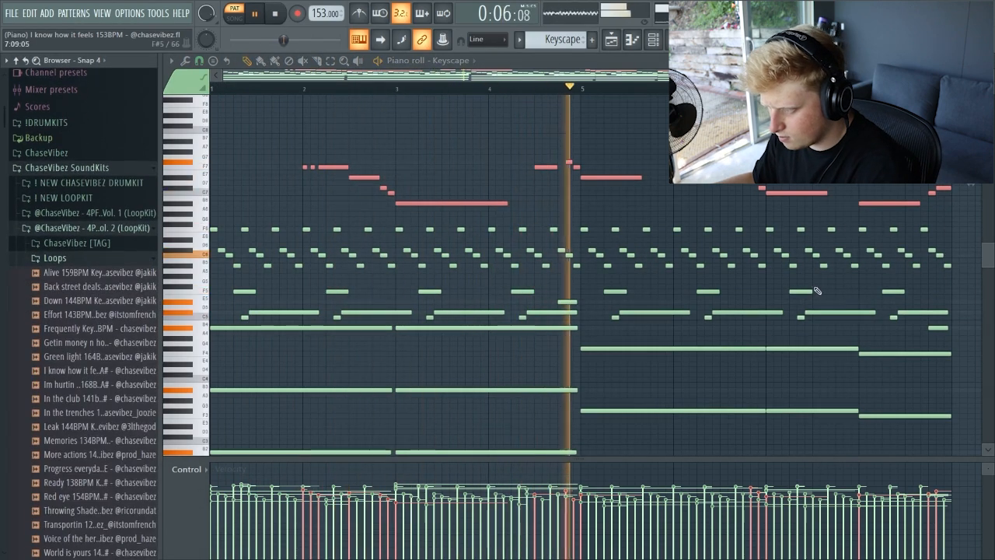
Stop the Keyscape playback, then open the Kontakt pattern from Track 5 and listen to it on its own.
{"action": "key", "text": "space"}
{"action": "left_click", "coordinate": [614, 41]}
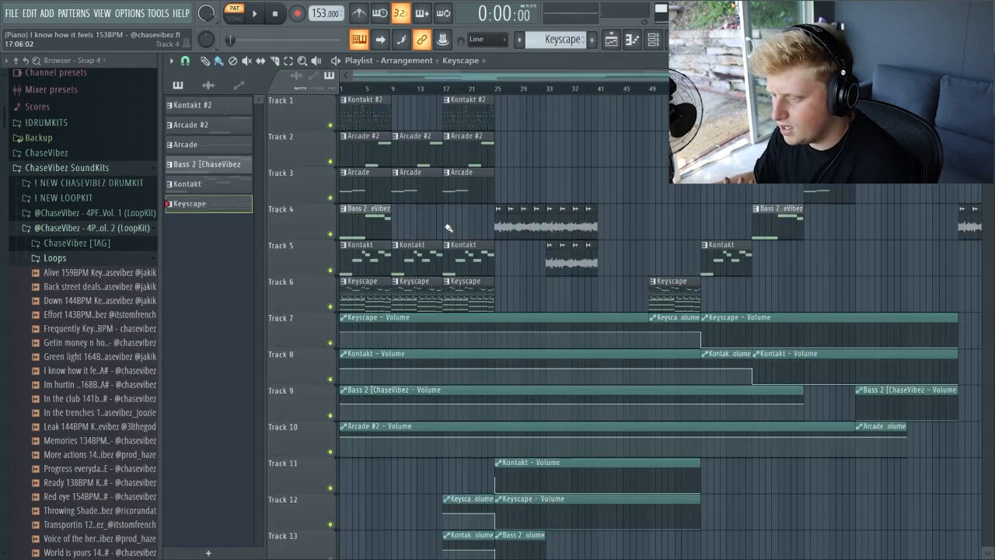
{"action": "double_click", "coordinate": [362, 261]}
{"action": "scroll", "coordinate": [437, 88], "scroll_direction": "down", "scroll_amount": 3}
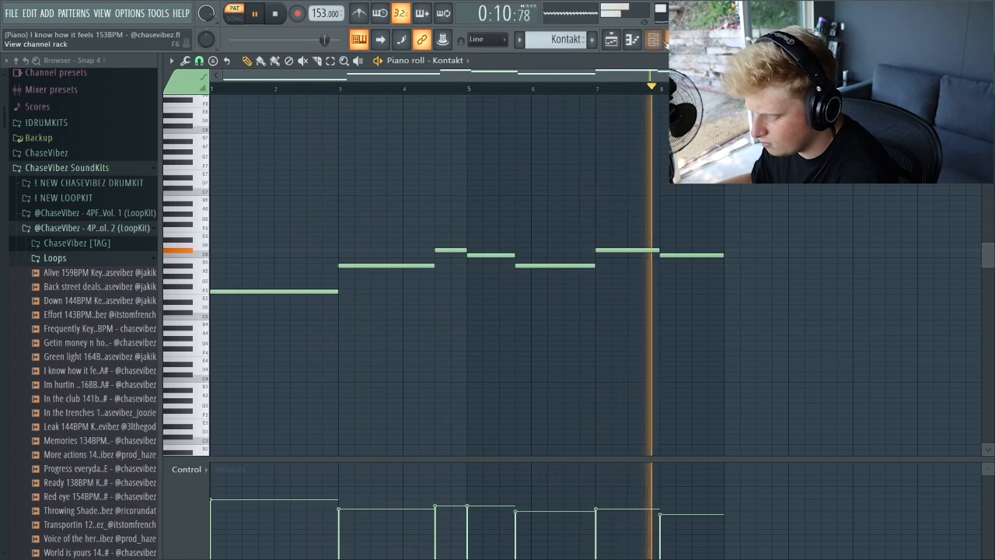
{"action": "key", "text": "space"}
Play the arrangement in song mode with Tracks 1 to 4 muted, following along in the Kontakt pattern.
{"action": "left_click", "coordinate": [654, 40]}
{"action": "left_click", "coordinate": [611, 40]}
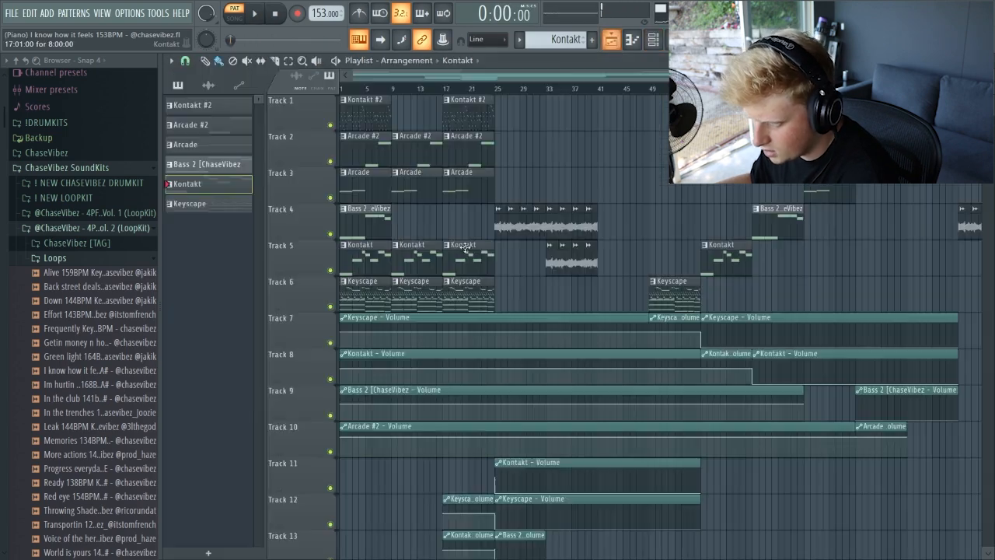
{"action": "key", "text": "l"}
{"action": "key", "text": "space"}
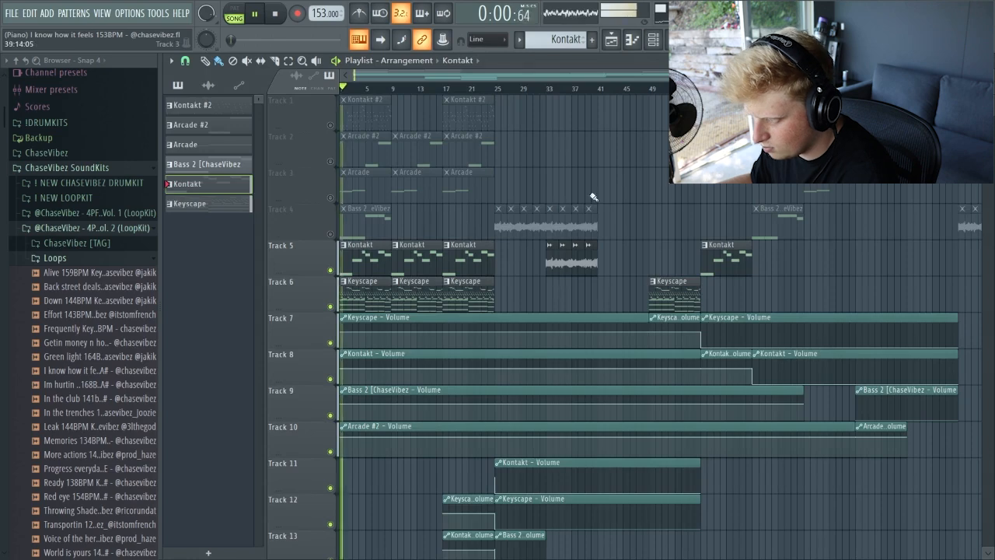
{"action": "double_click", "coordinate": [377, 247]}
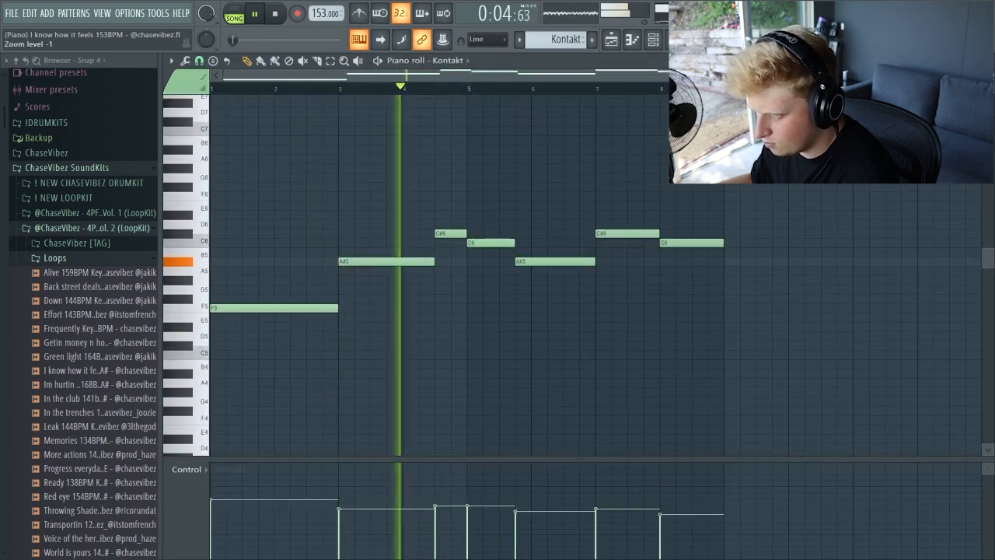
{"action": "scroll", "coordinate": [854, 274], "scroll_direction": "up", "scroll_amount": 2}
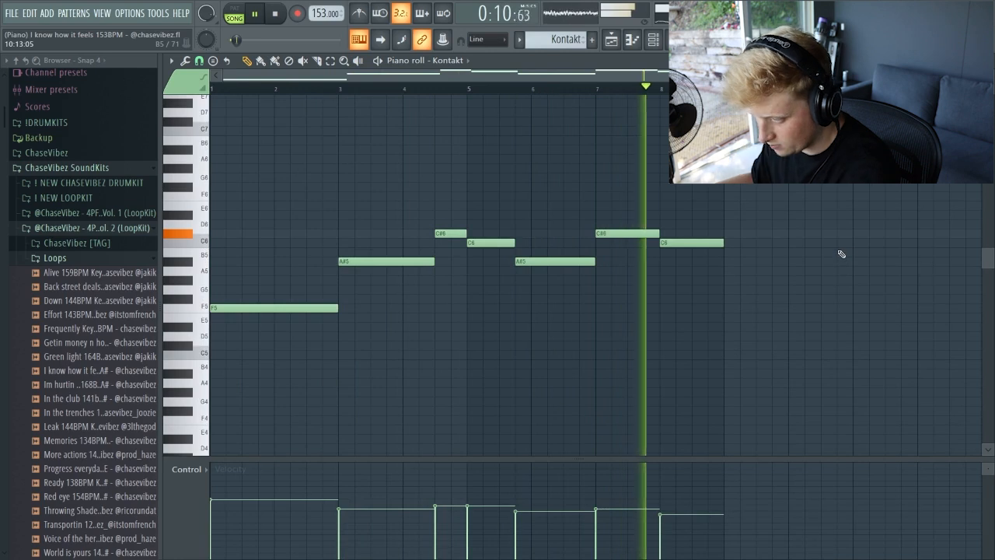
Open the Kontakt channel's instrument window to check the loaded sound, and close it.
{"action": "left_click", "coordinate": [653, 39]}
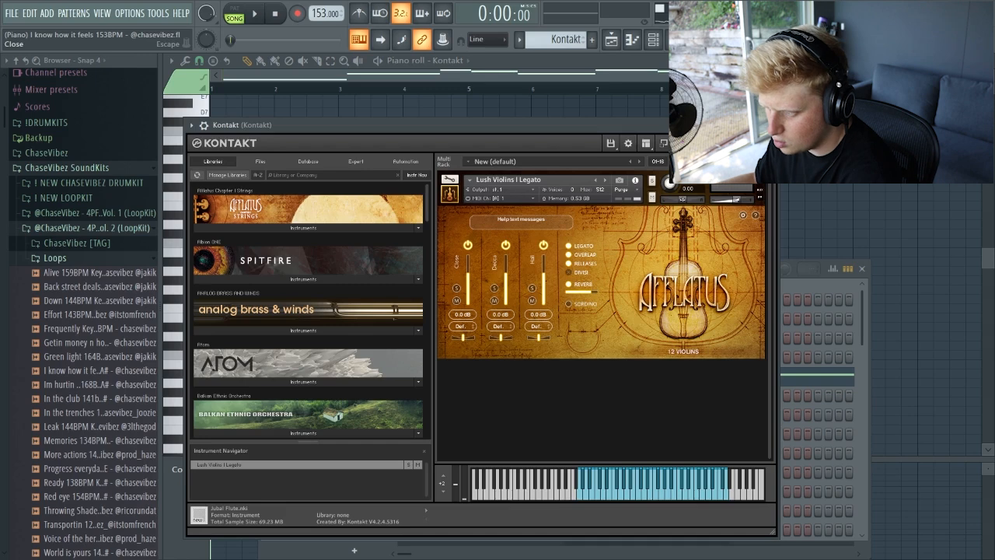
{"action": "left_click", "coordinate": [769, 126]}
Unmute Track 4 in the playlist, open its Bass 2 pattern and play it with the arrangement.
{"action": "key", "text": "F5"}
{"action": "left_click", "coordinate": [330, 233]}
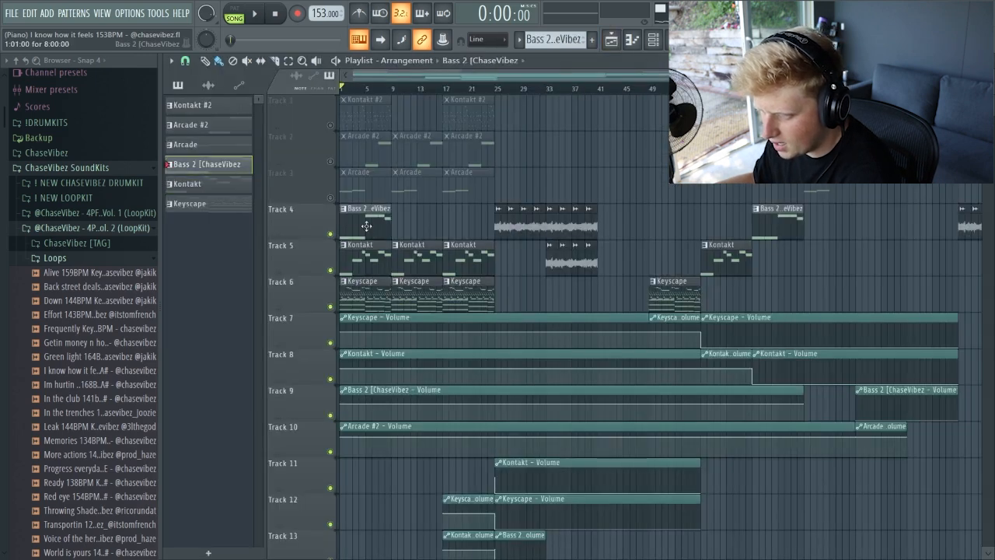
{"action": "double_click", "coordinate": [366, 225]}
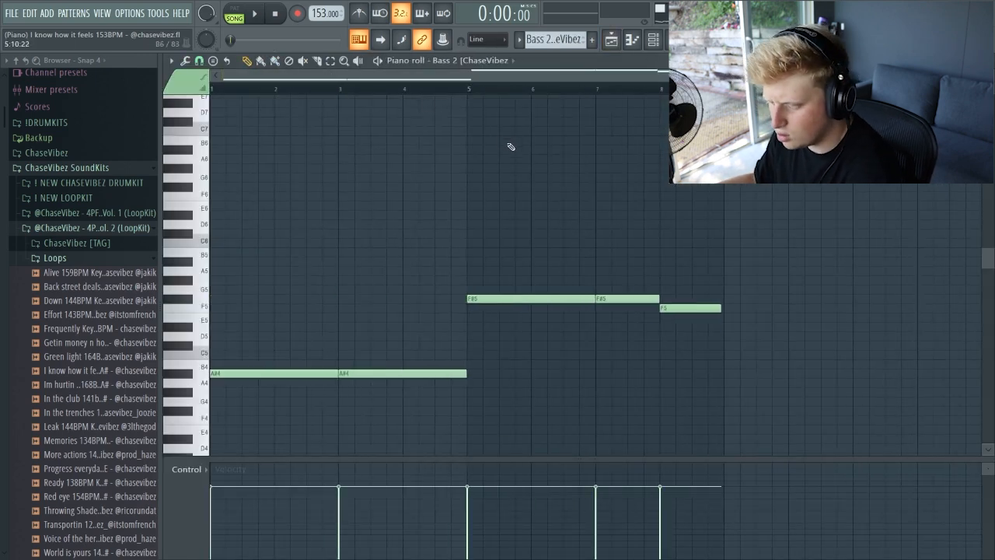
{"action": "scroll", "coordinate": [506, 162], "scroll_direction": "up", "scroll_amount": 1}
{"action": "key", "text": "space"}
Listen to the two long notes of the Arcade pattern together with the arrangement.
{"action": "scroll", "coordinate": [598, 187], "scroll_direction": "down", "scroll_amount": 3}
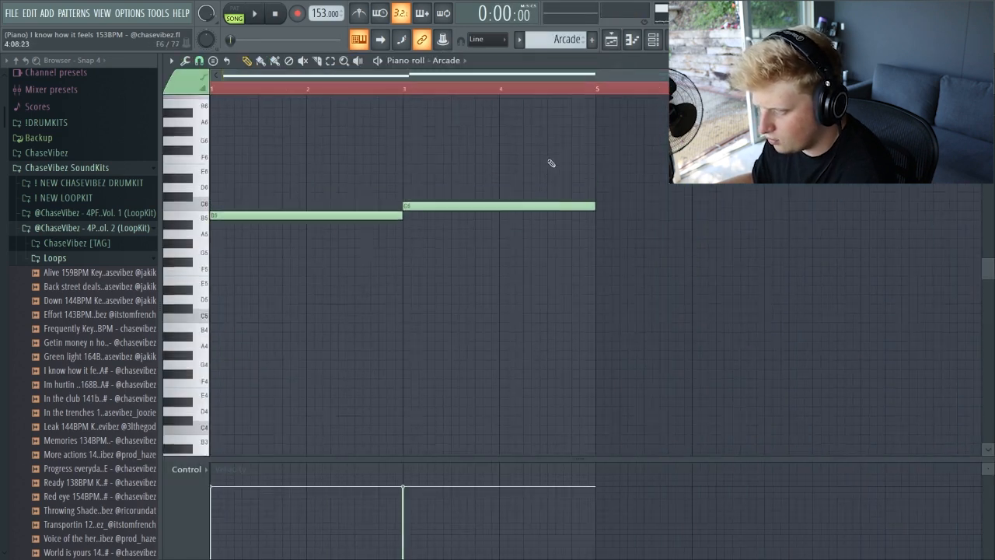
{"action": "scroll", "coordinate": [578, 169], "scroll_direction": "up", "scroll_amount": 2}
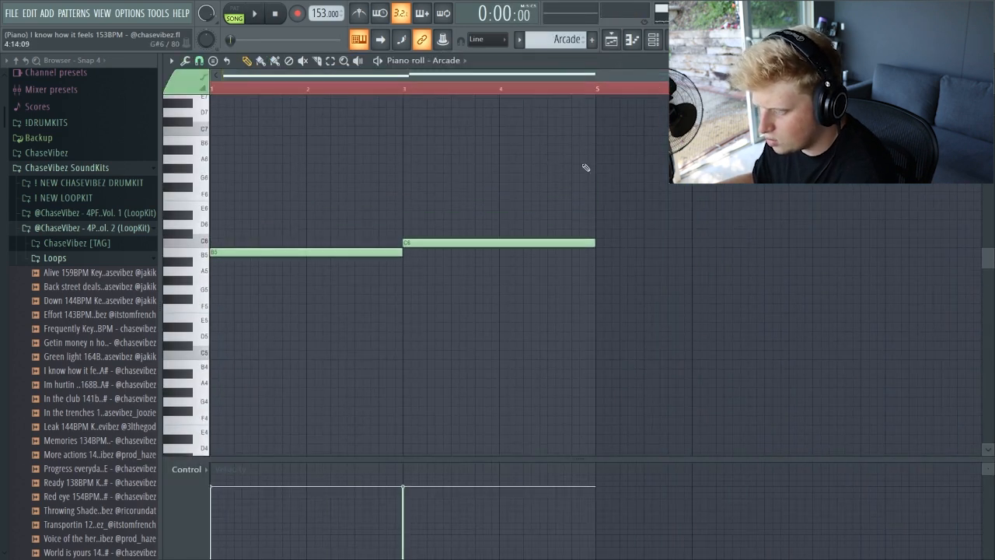
{"action": "scroll", "coordinate": [607, 153], "scroll_direction": "up", "scroll_amount": 1}
{"action": "key", "text": "space"}
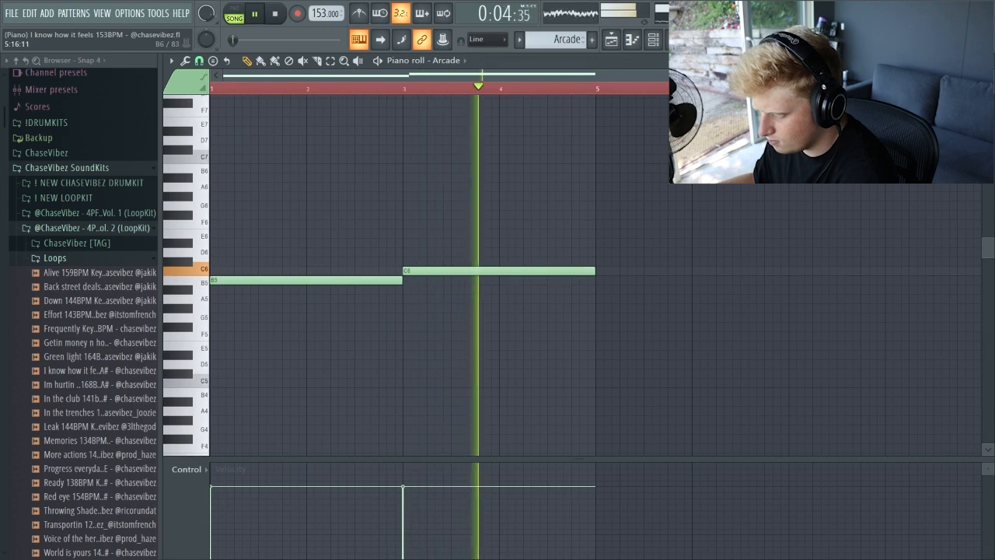
{"action": "key", "text": "space"}
Open the Arcade channel's instrument and choose A# min as its key.
{"action": "left_click", "coordinate": [652, 41]}
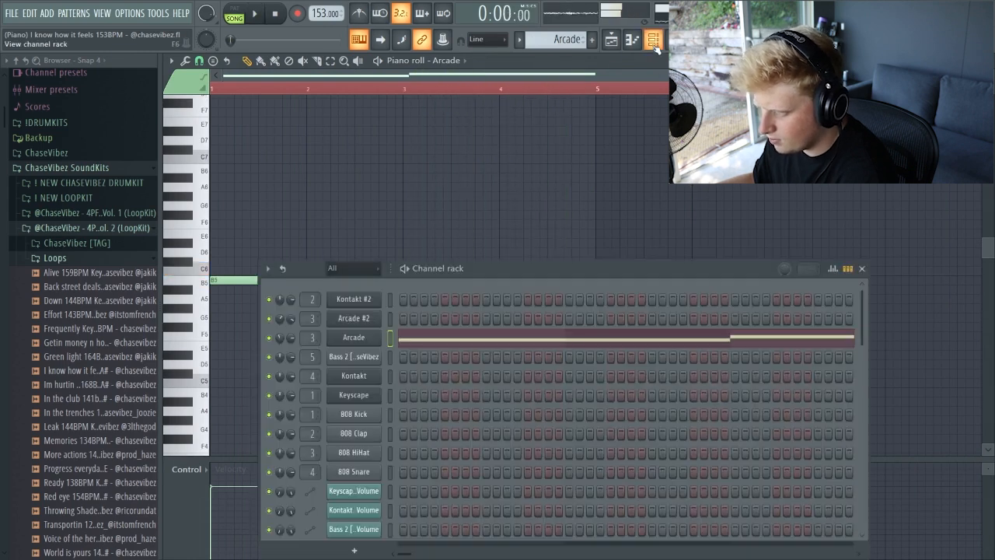
{"action": "left_click", "coordinate": [354, 336]}
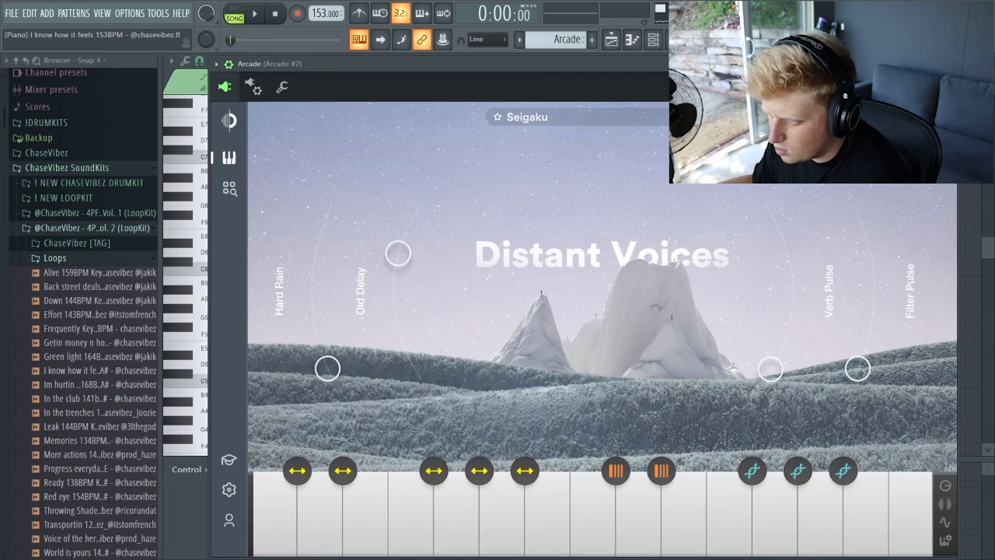
{"action": "left_click", "coordinate": [873, 117]}
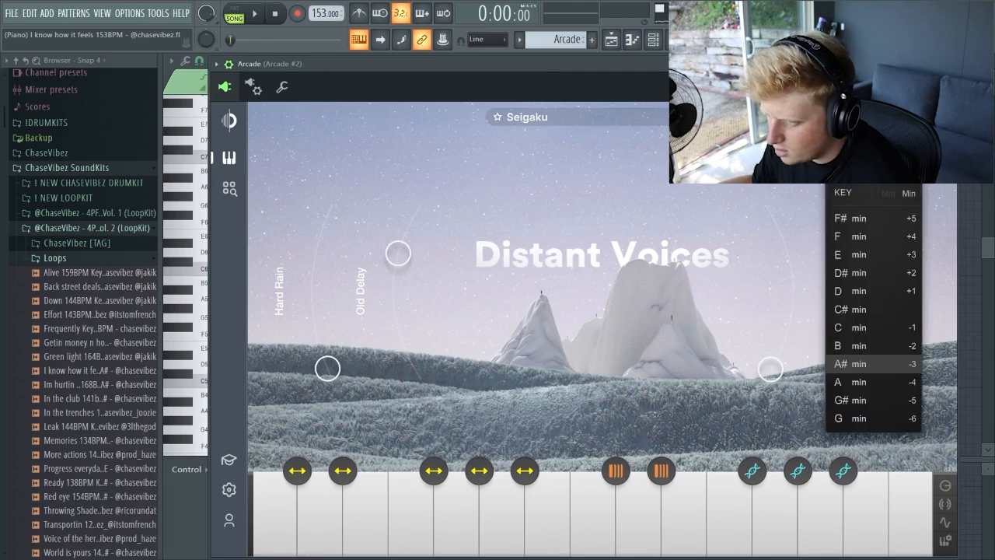
{"action": "left_click", "coordinate": [847, 363]}
Reopen the Arcade pattern from Track 3 and play it along with the other unmuted tracks.
{"action": "left_click", "coordinate": [614, 41]}
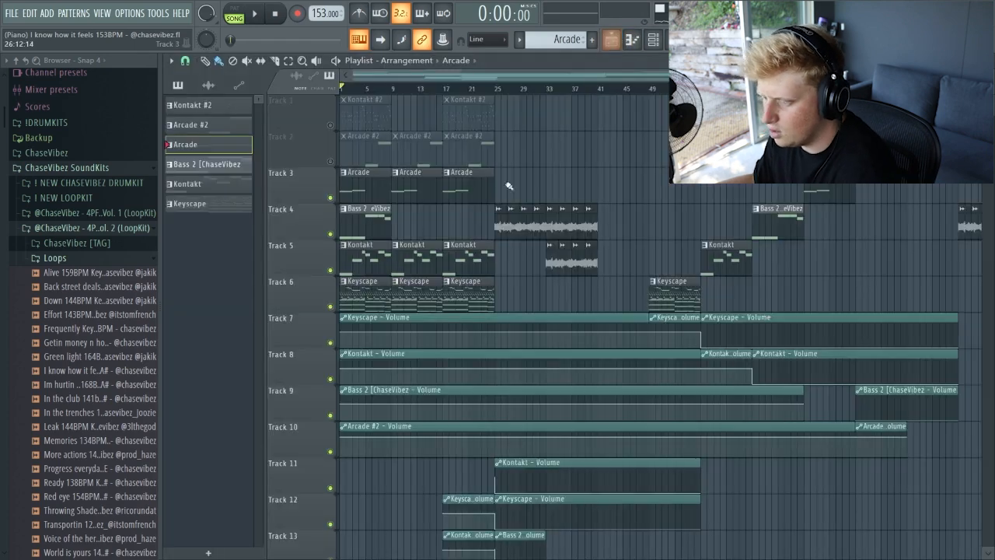
{"action": "double_click", "coordinate": [363, 189]}
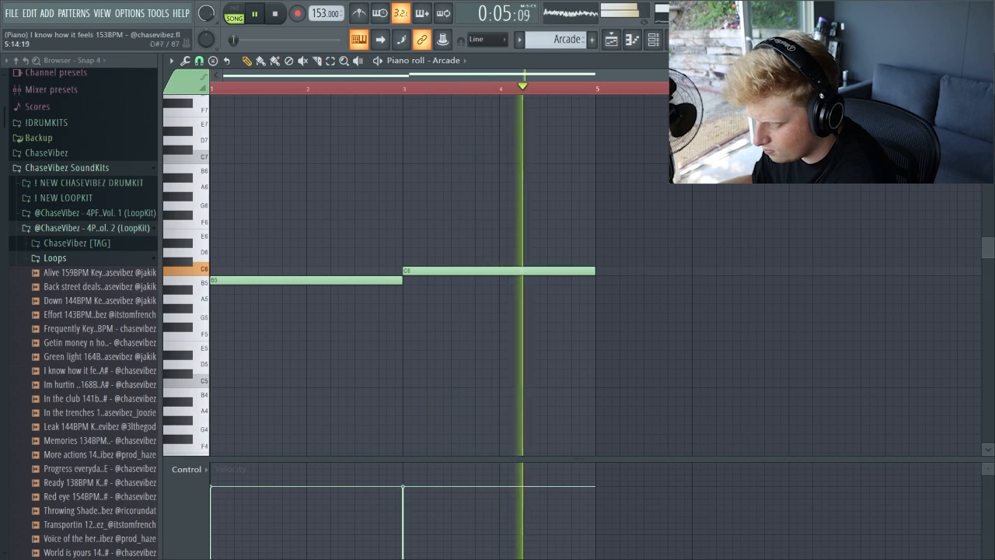
{"action": "key", "text": "space"}
Open the Arcade #2 pattern from Track 2 and view the instrument loaded on its channel.
{"action": "left_click", "coordinate": [611, 39]}
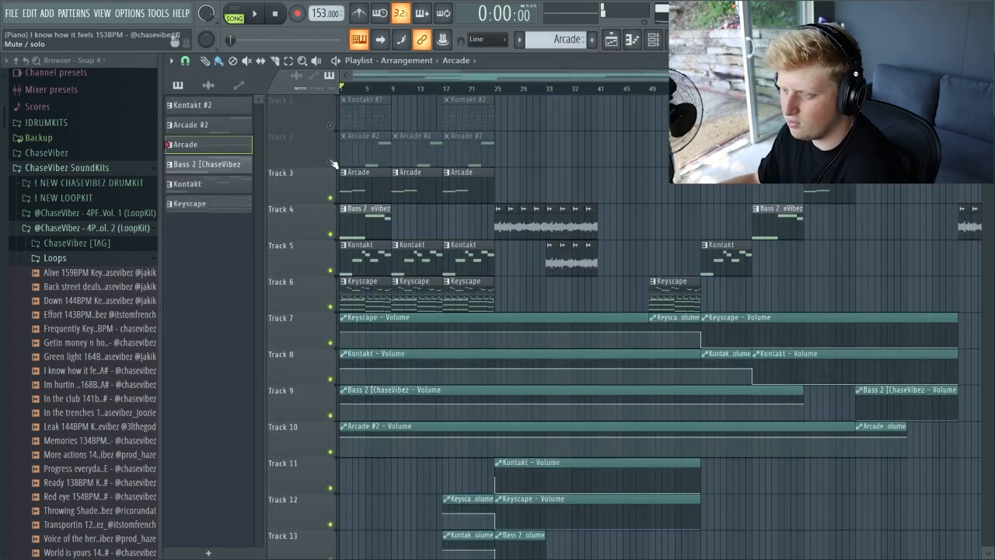
{"action": "double_click", "coordinate": [342, 152]}
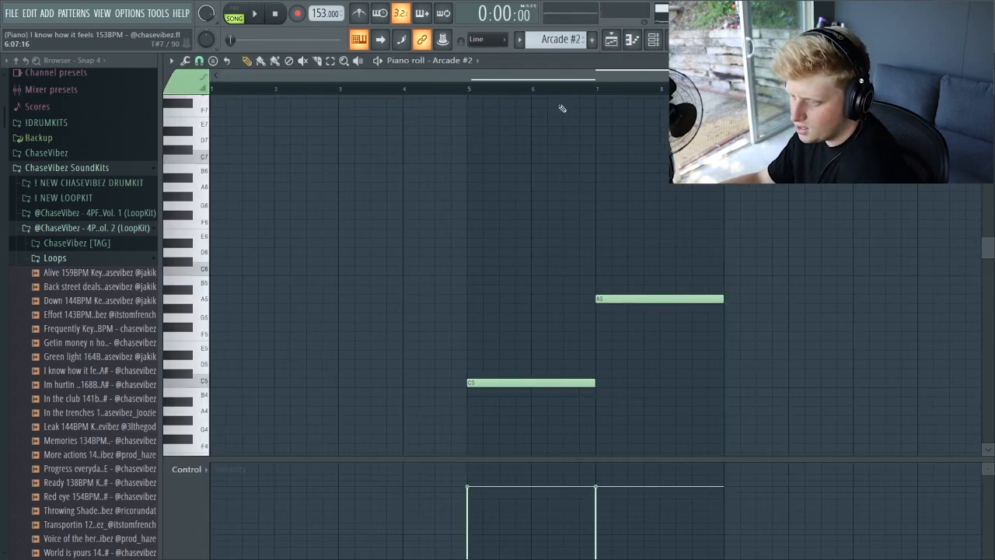
{"action": "scroll", "coordinate": [516, 328], "scroll_direction": "down", "scroll_amount": 3}
{"action": "left_click", "coordinate": [653, 41]}
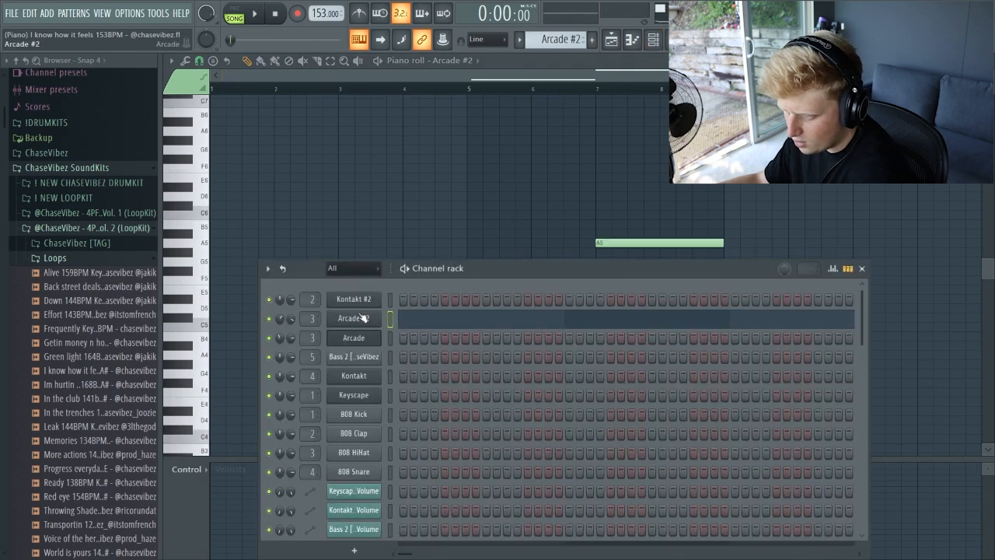
{"action": "left_click", "coordinate": [363, 323]}
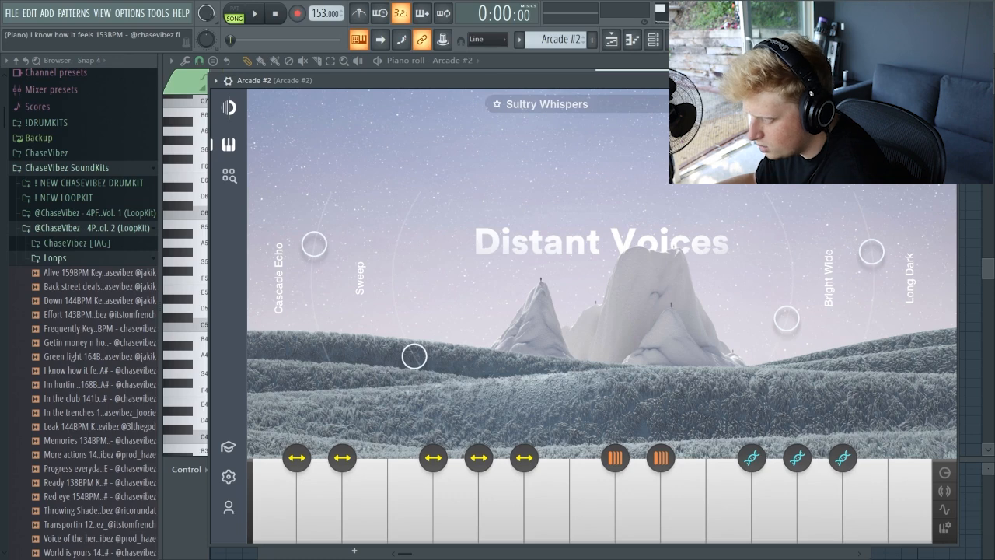
Return to the Arcade #2 pattern and play the arrangement from the start while following its two notes.
{"action": "left_click", "coordinate": [618, 43]}
{"action": "double_click", "coordinate": [419, 180]}
{"action": "key", "text": "space"}
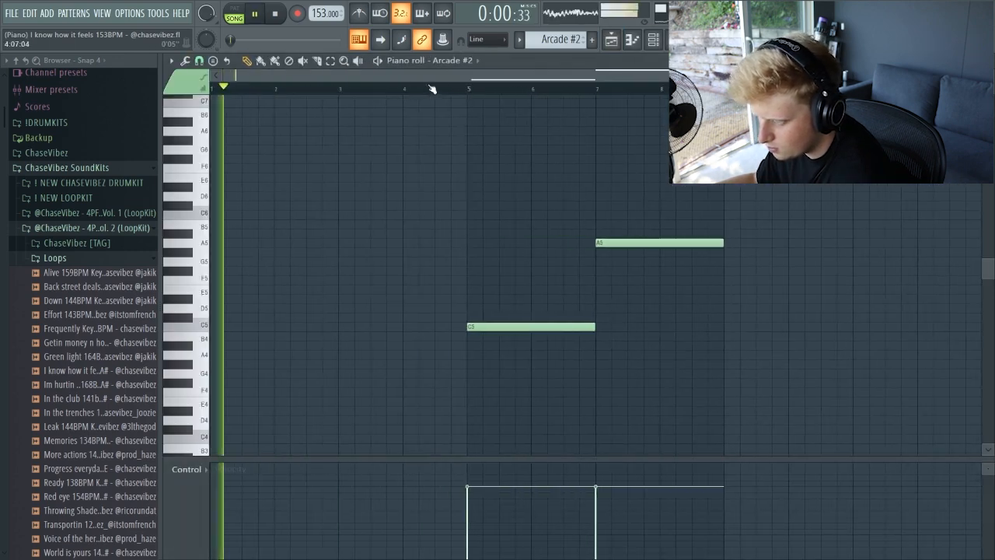
{"action": "scroll", "coordinate": [712, 319], "scroll_direction": "down", "scroll_amount": 1}
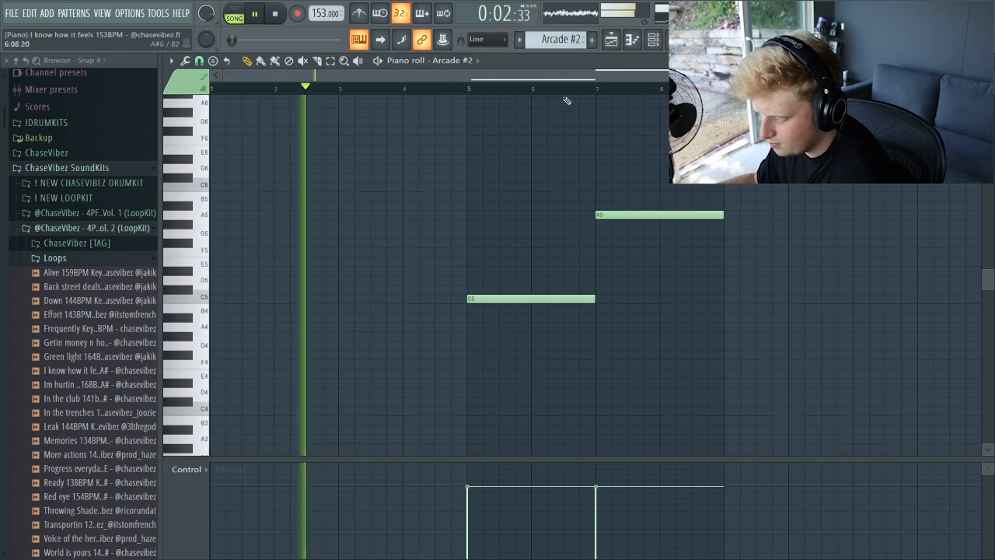
{"action": "scroll", "coordinate": [543, 93], "scroll_direction": "up", "scroll_amount": 1}
{"action": "left_click_drag", "start_coordinate": [549, 80], "coordinate": [571, 82]}
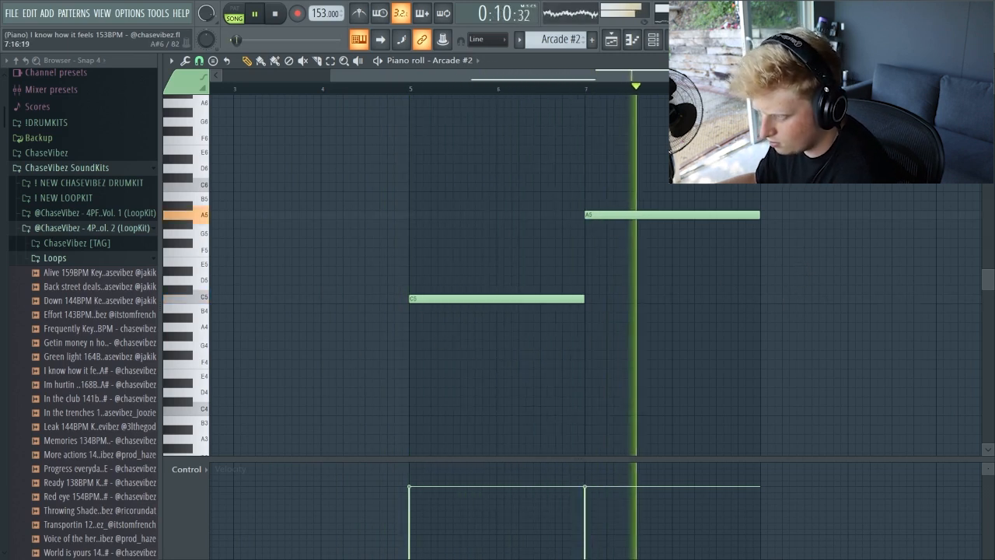
Open the mixer and bring the effect slots of the Kontakt insert into view.
{"action": "key", "text": "F6"}
{"action": "key", "text": "F9"}
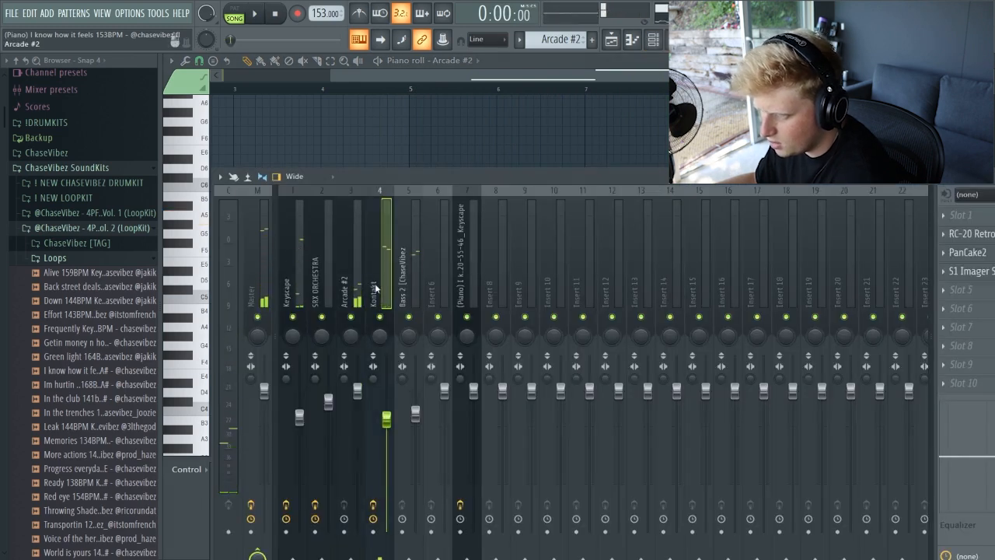
{"action": "left_click_drag", "start_coordinate": [622, 177], "coordinate": [560, 165]}
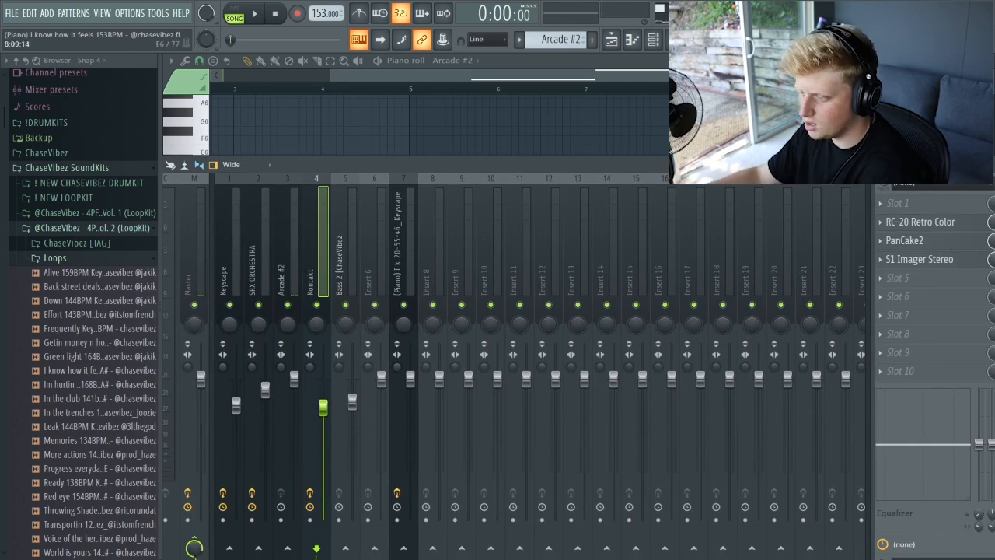
Unmute Track 1 in the playlist and open its Kontakt #2 pattern in the piano roll.
{"action": "left_click", "coordinate": [613, 41]}
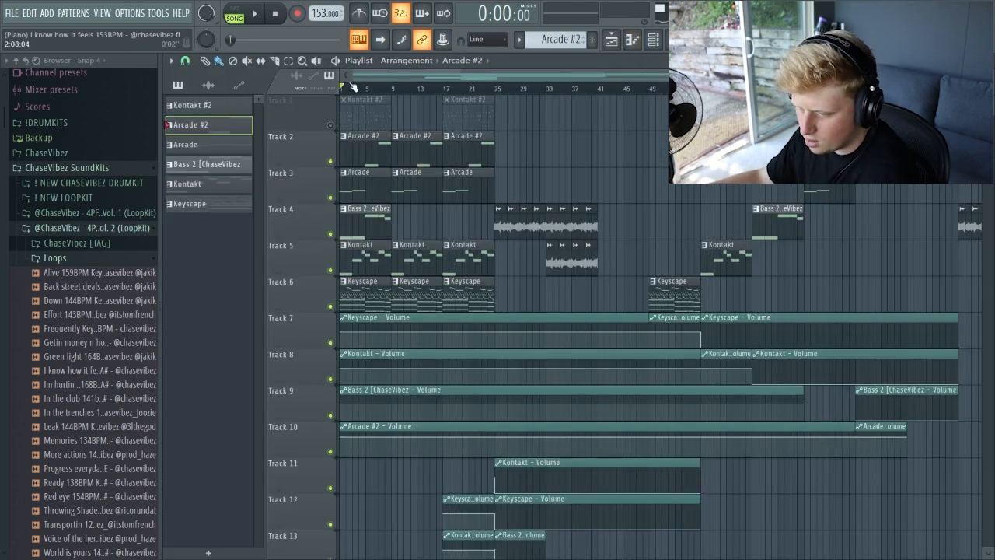
{"action": "scroll", "coordinate": [354, 88], "scroll_direction": "up", "scroll_amount": 3}
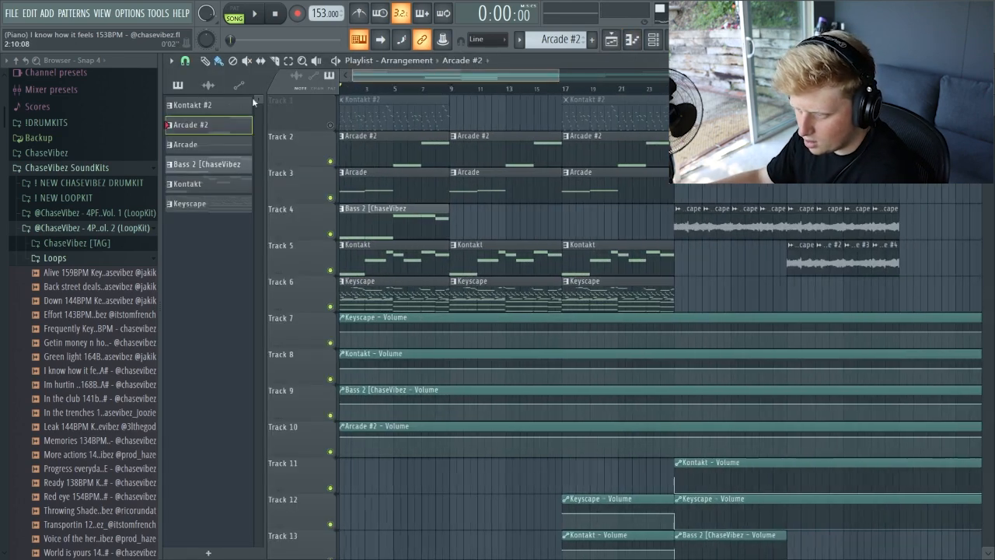
{"action": "left_click", "coordinate": [335, 129]}
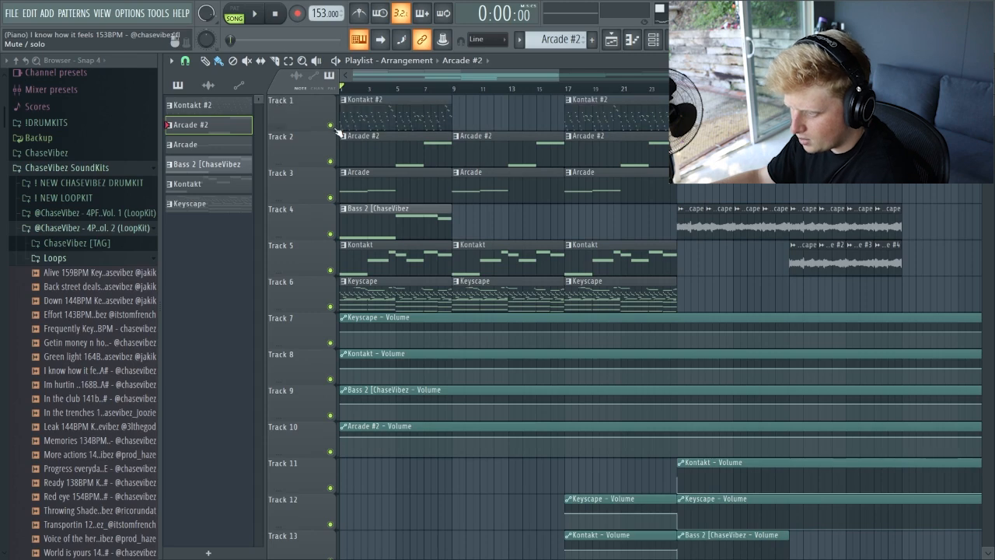
{"action": "double_click", "coordinate": [403, 113]}
{"action": "scroll", "coordinate": [186, 311], "scroll_direction": "down", "scroll_amount": 4}
View the instrument loaded on the Kontakt #2 channel and close it.
{"action": "left_click", "coordinate": [655, 40]}
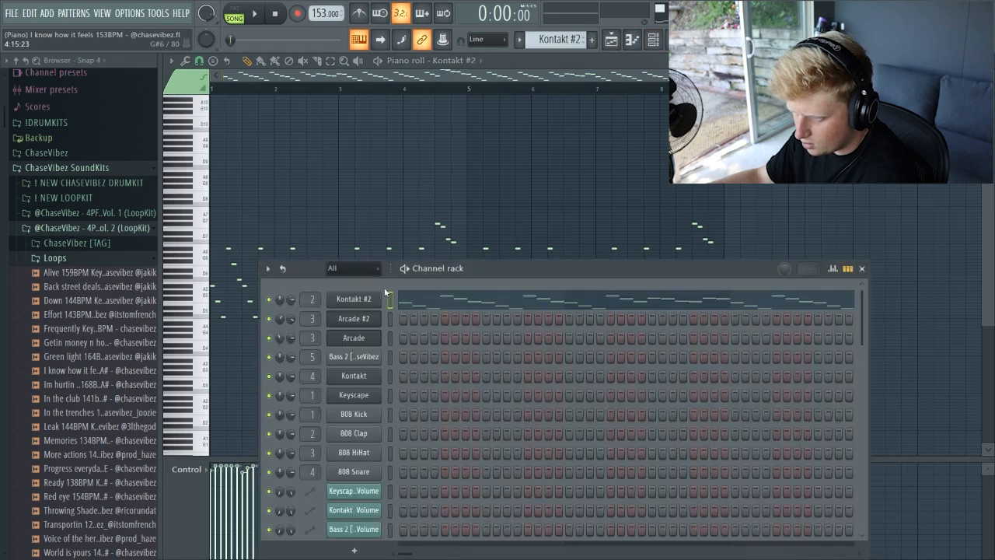
{"action": "left_click", "coordinate": [403, 302]}
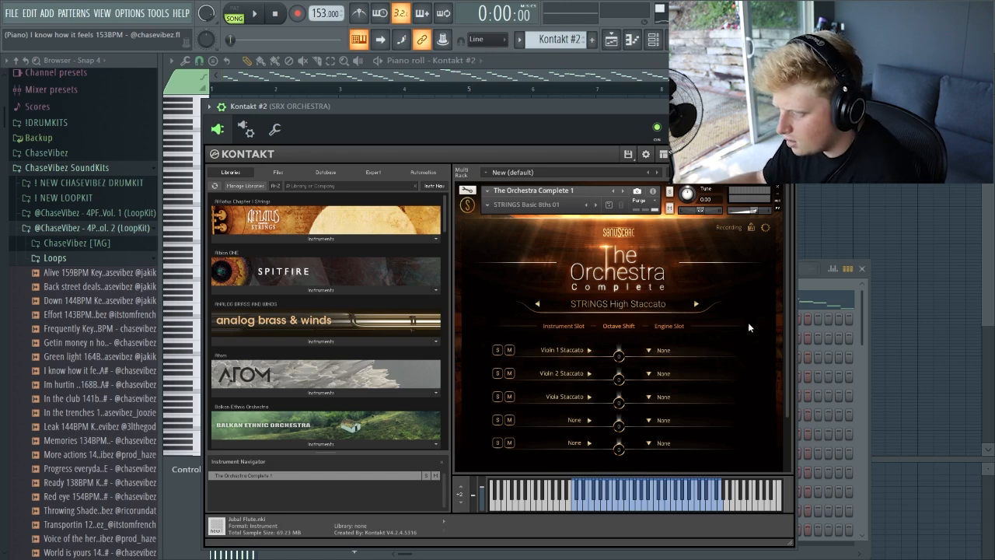
{"action": "left_click", "coordinate": [808, 90]}
Play the Kontakt #2 pattern with the whole arrangement and again on its own while following its notes.
{"action": "scroll", "coordinate": [324, 97], "scroll_direction": "up", "scroll_amount": 3}
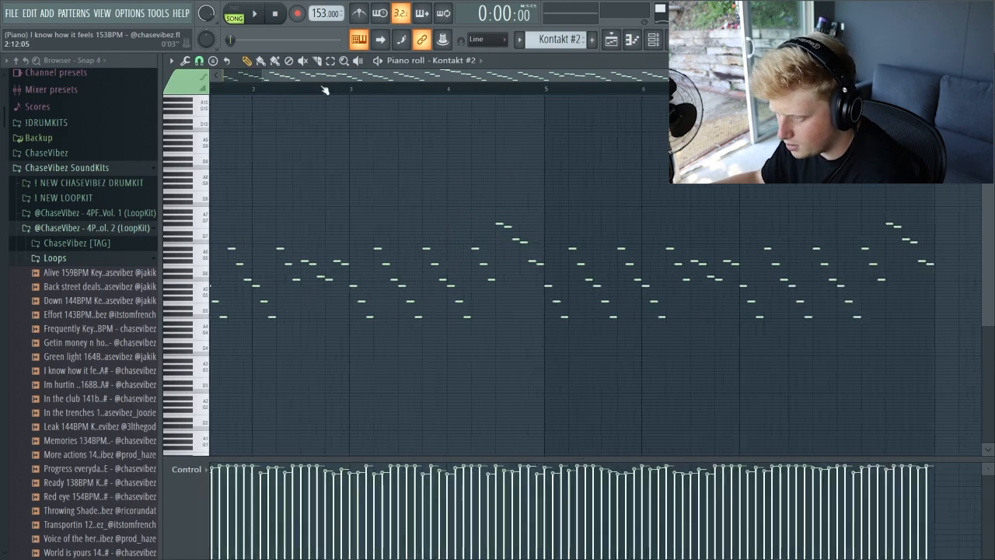
{"action": "scroll", "coordinate": [542, 178], "scroll_direction": "down", "scroll_amount": 2}
{"action": "key", "text": "space"}
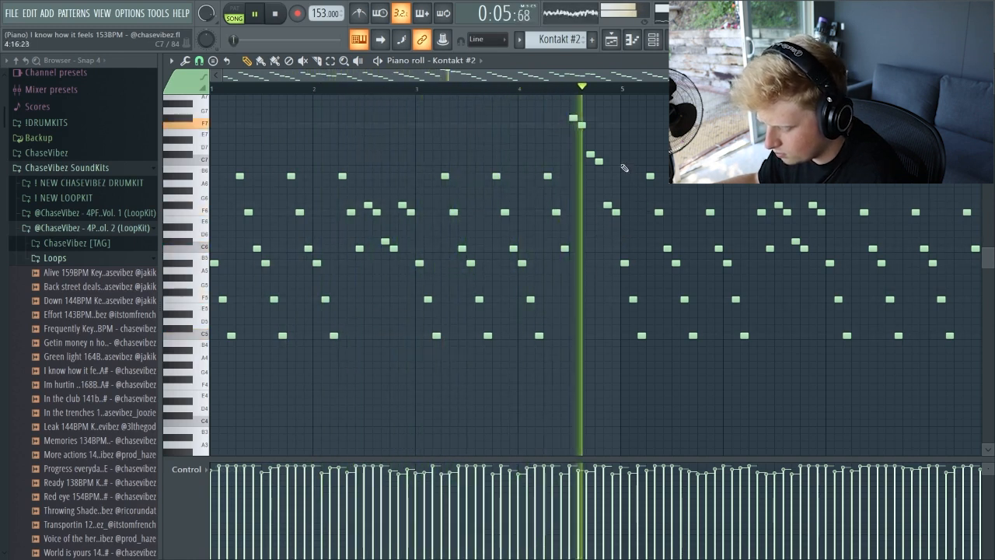
{"action": "key", "text": "space"}
{"action": "key", "text": "space"}
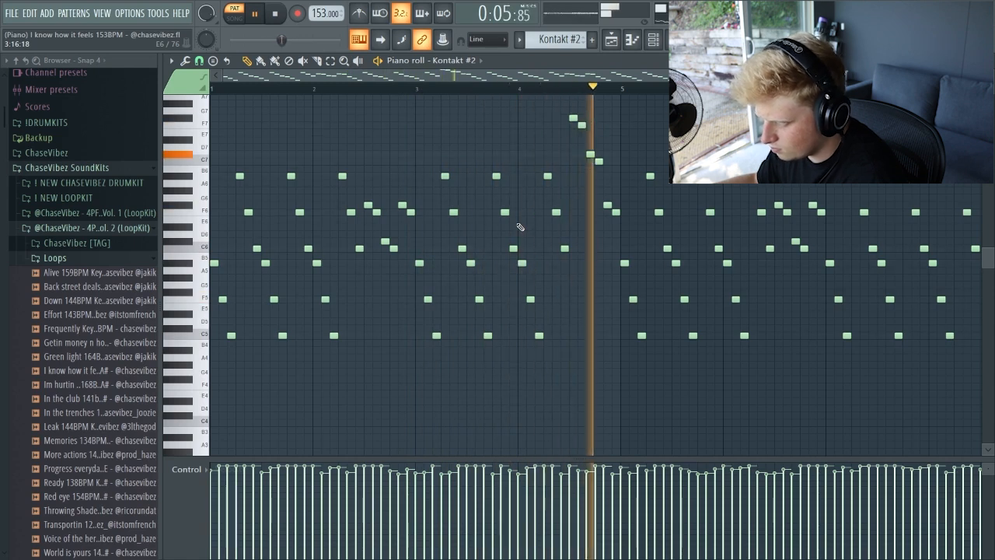
{"action": "key", "text": "space"}
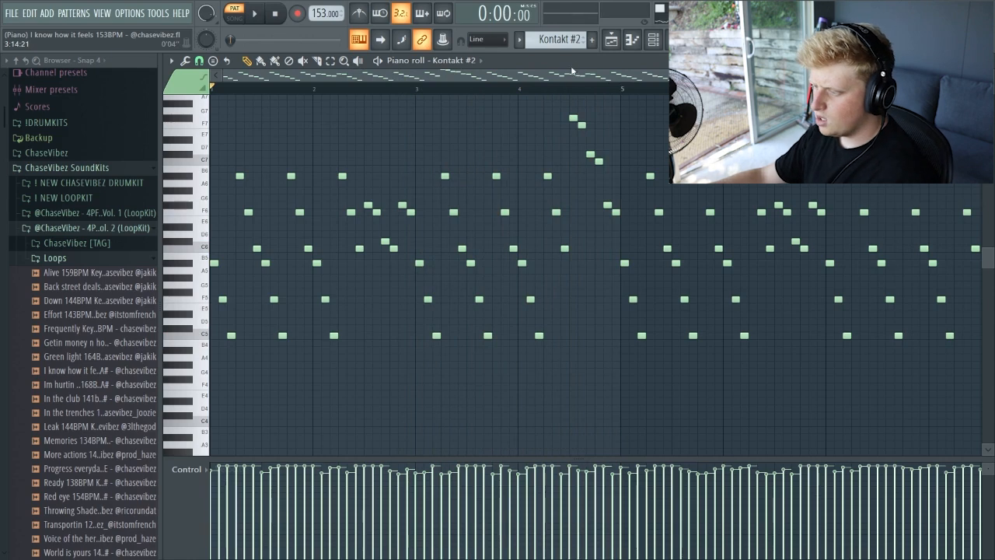
Play the arrangement in song mode from the playlist and unmute Tracks 14, 15, 16 and 17.
{"action": "left_click", "coordinate": [611, 42]}
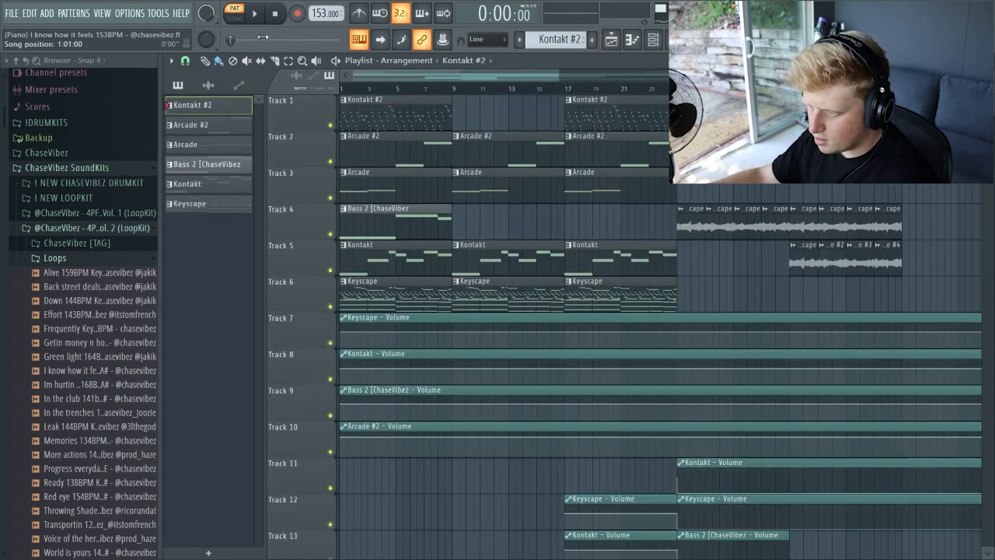
{"action": "key", "text": "space"}
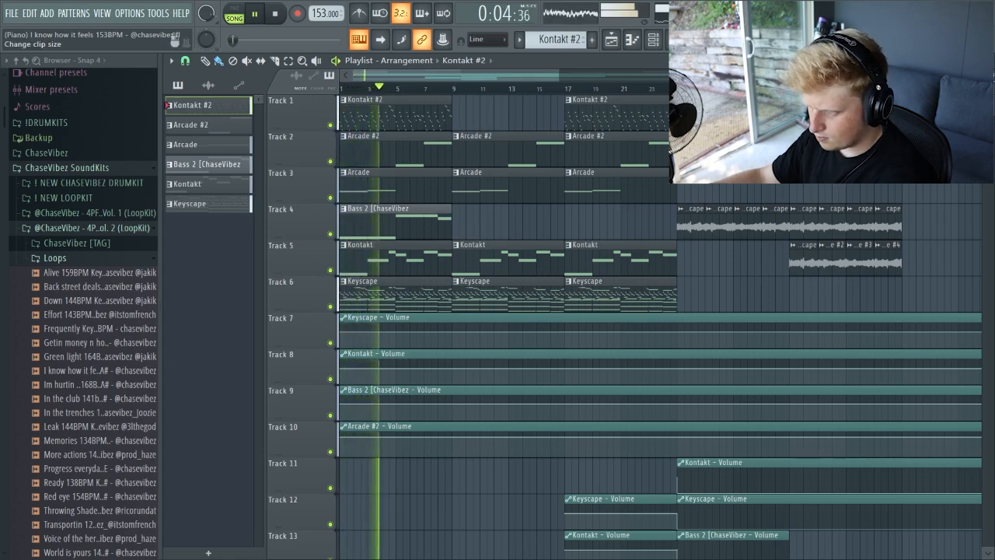
{"action": "scroll", "coordinate": [630, 207], "scroll_direction": "down", "scroll_amount": 2}
{"action": "left_click", "coordinate": [330, 419]}
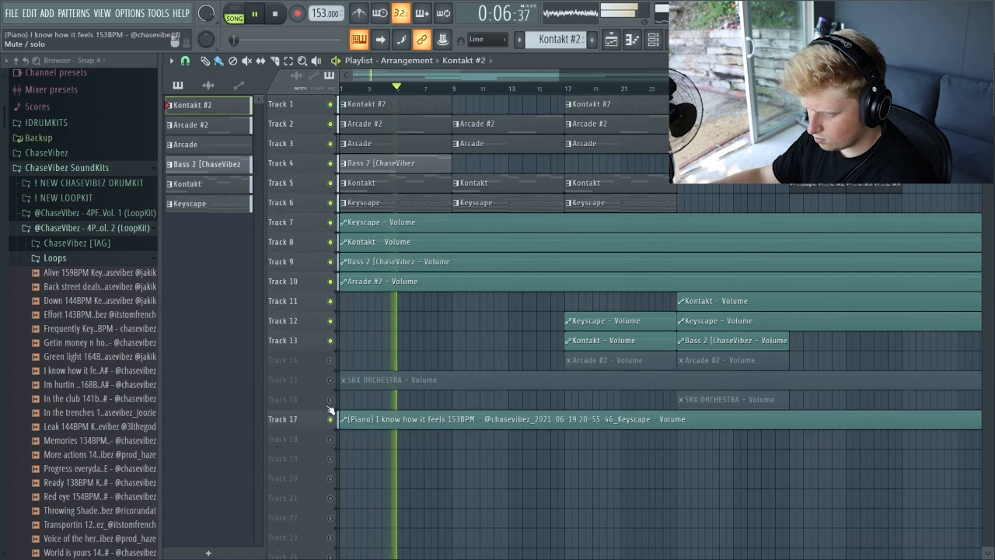
{"action": "left_click", "coordinate": [330, 380]}
{"action": "left_click", "coordinate": [329, 360]}
{"action": "left_click", "coordinate": [329, 399]}
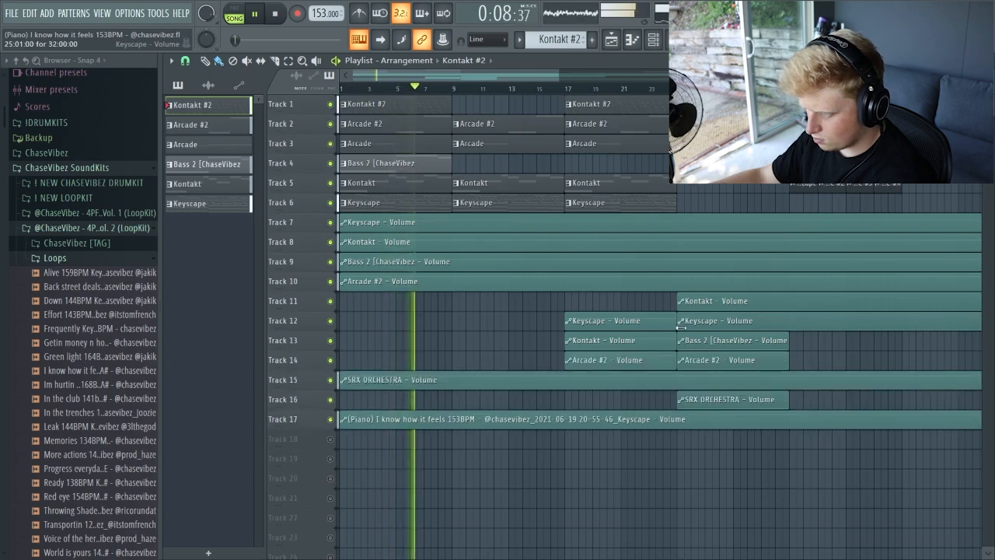
{"action": "scroll", "coordinate": [661, 328], "scroll_direction": "up", "scroll_amount": 3}
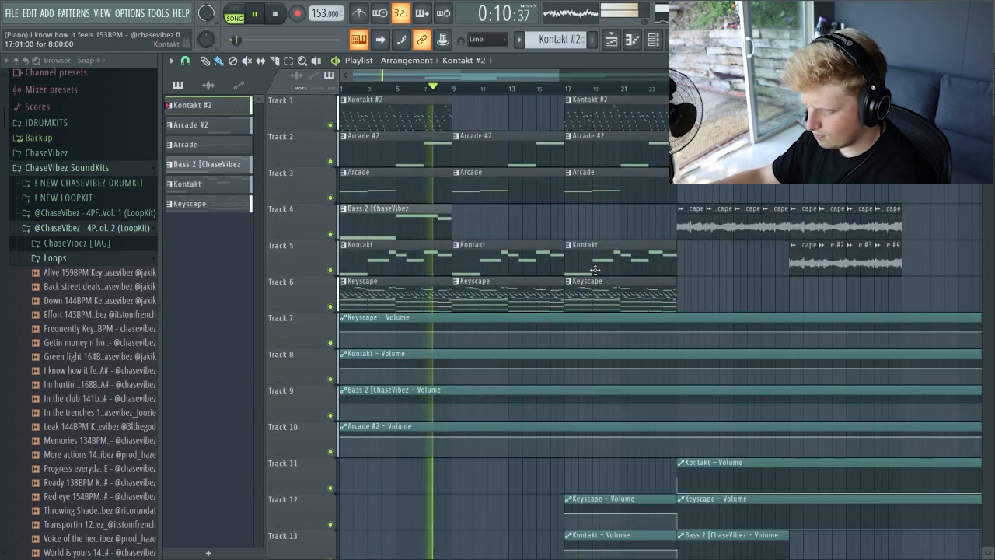
Stop playback and look over the full arrangement, including the volume automation clips and the second Bass 2 clip on Track 4.
{"action": "scroll", "coordinate": [622, 109], "scroll_direction": "down", "scroll_amount": 4}
{"action": "key", "text": "space"}
{"action": "scroll", "coordinate": [597, 109], "scroll_direction": "down", "scroll_amount": 2}
{"action": "scroll", "coordinate": [841, 446], "scroll_direction": "down", "scroll_amount": 8}
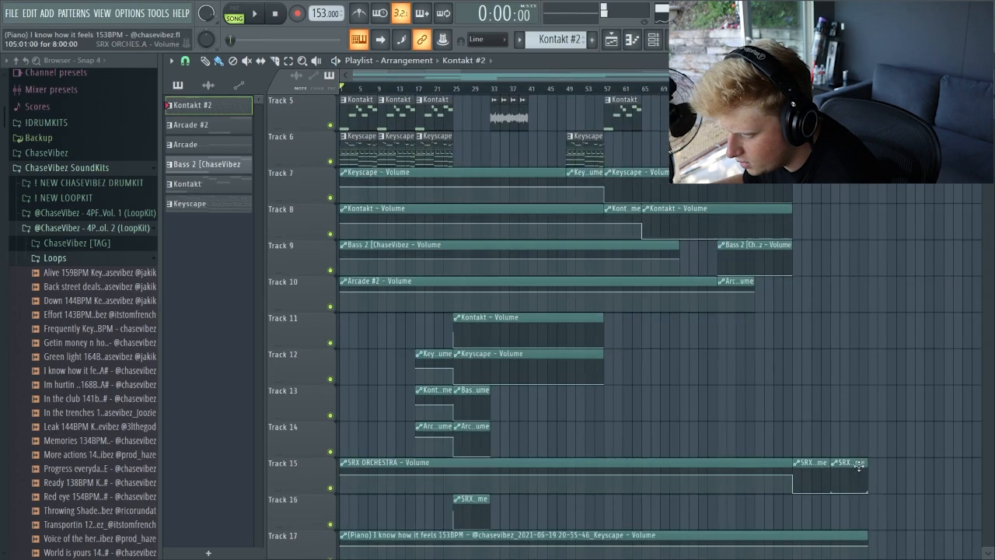
{"action": "left_click_drag", "start_coordinate": [909, 479], "coordinate": [320, 264]}
{"action": "scroll", "coordinate": [875, 220], "scroll_direction": "up", "scroll_amount": 2}
{"action": "left_click", "coordinate": [659, 212]}
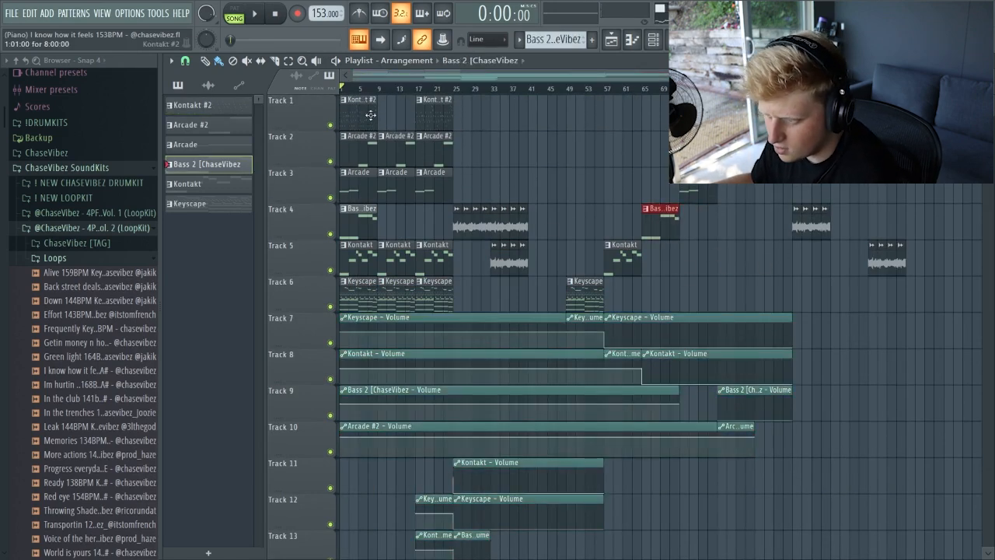
{"action": "scroll", "coordinate": [392, 97], "scroll_direction": "up", "scroll_amount": 3}
{"action": "left_click_drag", "start_coordinate": [381, 76], "coordinate": [148, 80]}
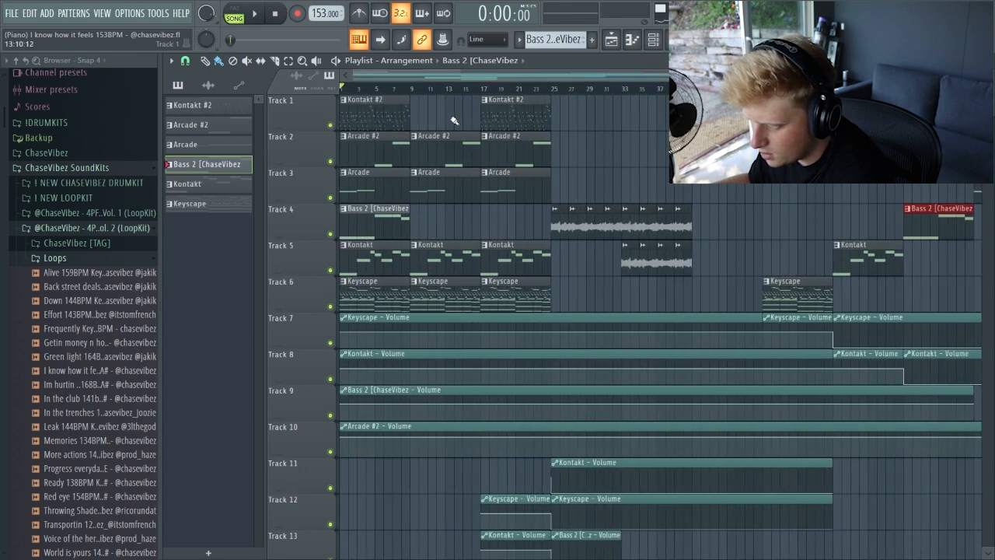
Select the first Keyscape clip on Track 6 and solo that track.
{"action": "left_click", "coordinate": [551, 88]}
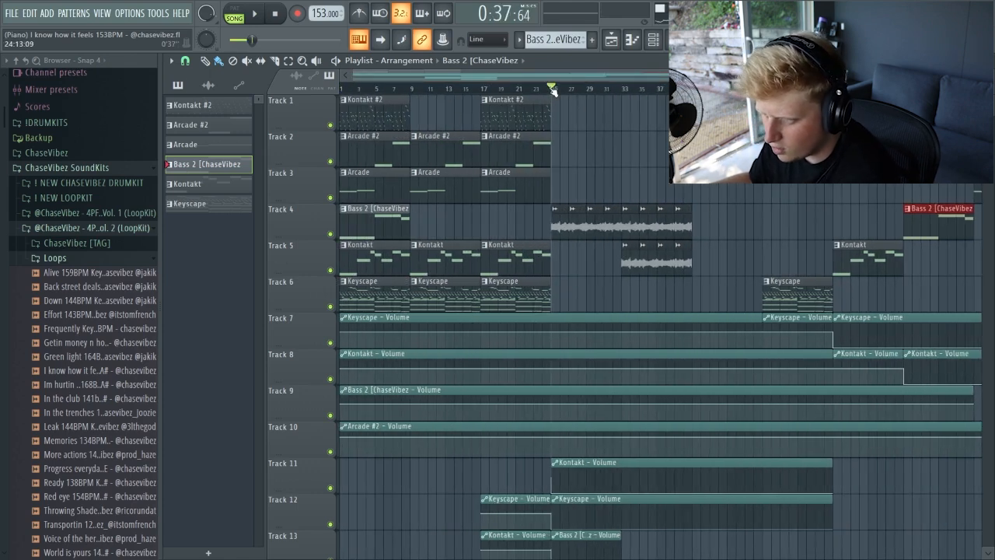
{"action": "left_click", "coordinate": [404, 294]}
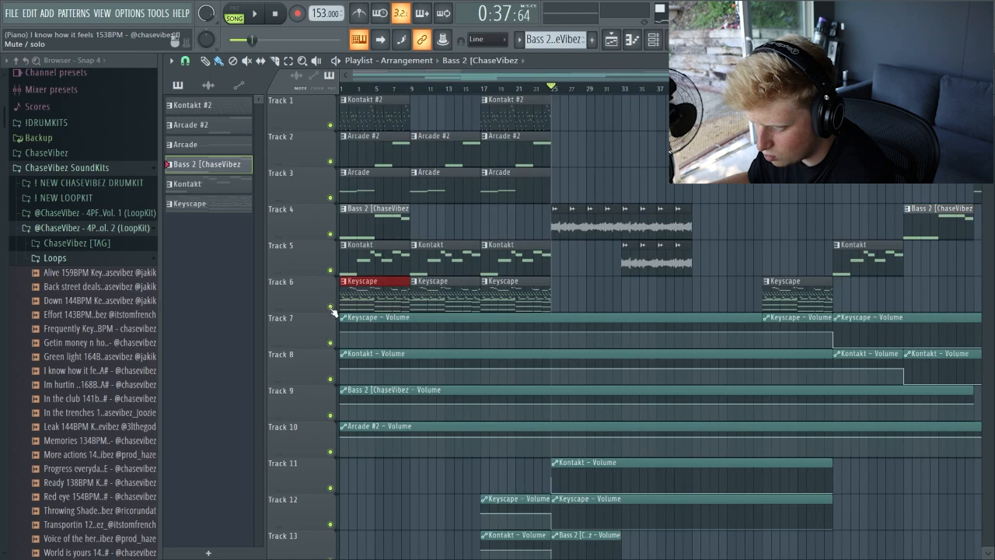
{"action": "right_click", "coordinate": [330, 306]}
Arm the Keyscape insert for disk recording in the mixer and return to the playlist.
{"action": "key", "text": "F9"}
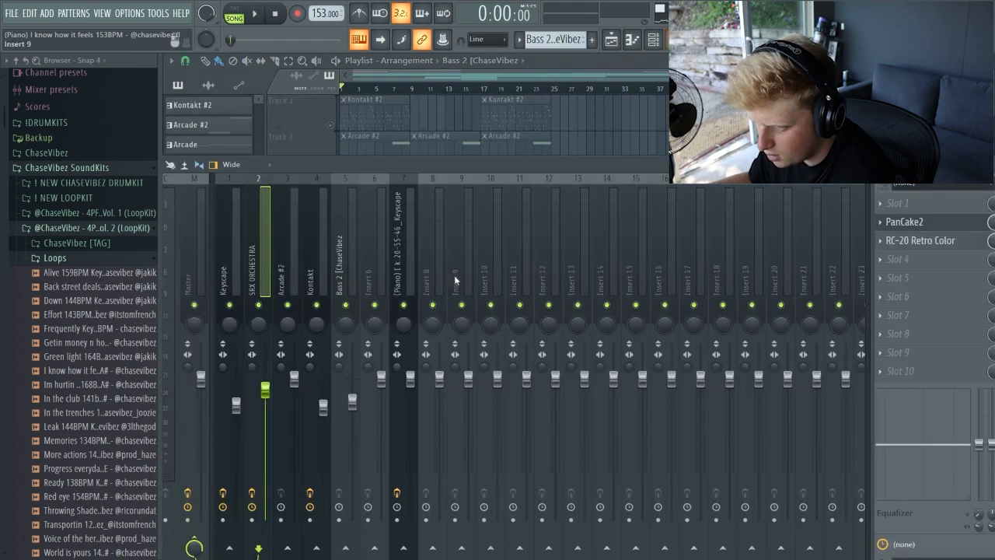
{"action": "left_click", "coordinate": [236, 249]}
{"action": "left_click", "coordinate": [223, 519]}
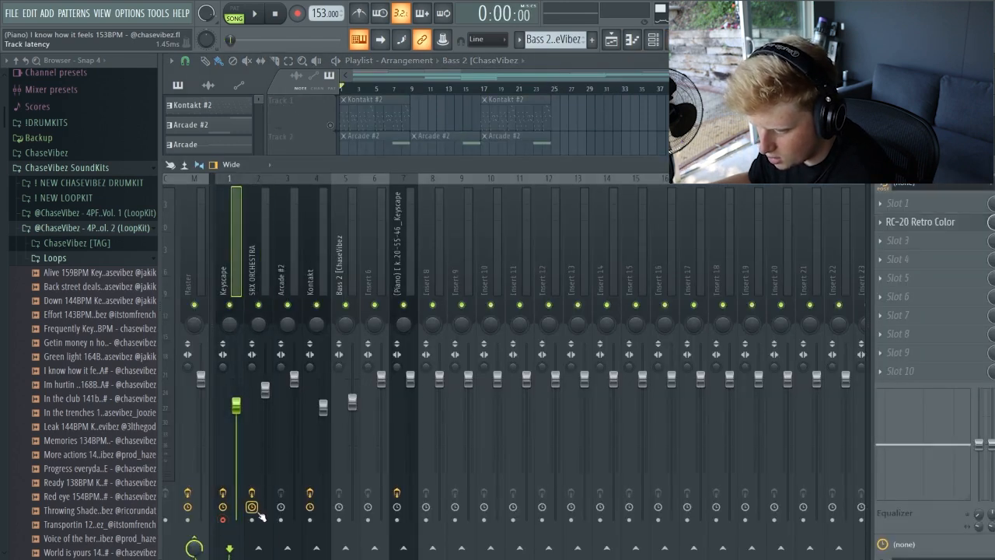
{"action": "key", "text": "Left"}
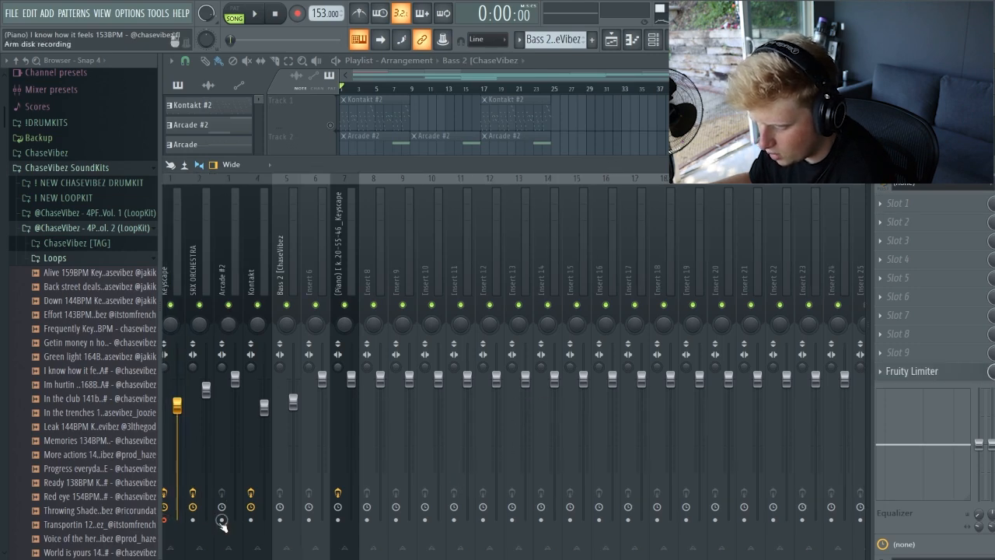
{"action": "key", "text": "F9"}
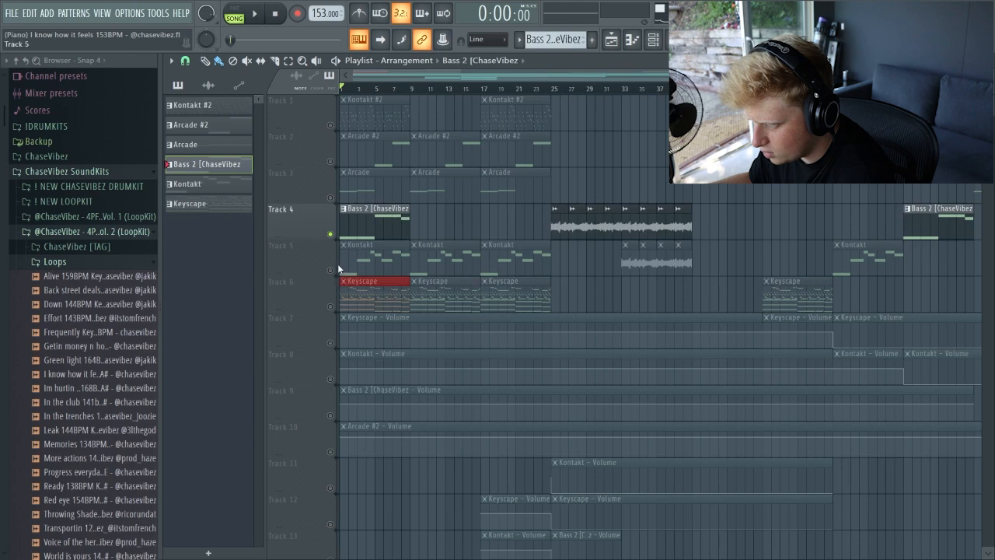
Enable Track 5 alongside Track 4 and play their audio clips from bar 25.
{"action": "left_click", "coordinate": [331, 270]}
{"action": "left_click", "coordinate": [552, 88]}
{"action": "scroll", "coordinate": [561, 108], "scroll_direction": "up", "scroll_amount": 3}
{"action": "double_click", "coordinate": [568, 219]}
{"action": "key", "text": "Escape"}
{"action": "key", "text": "space"}
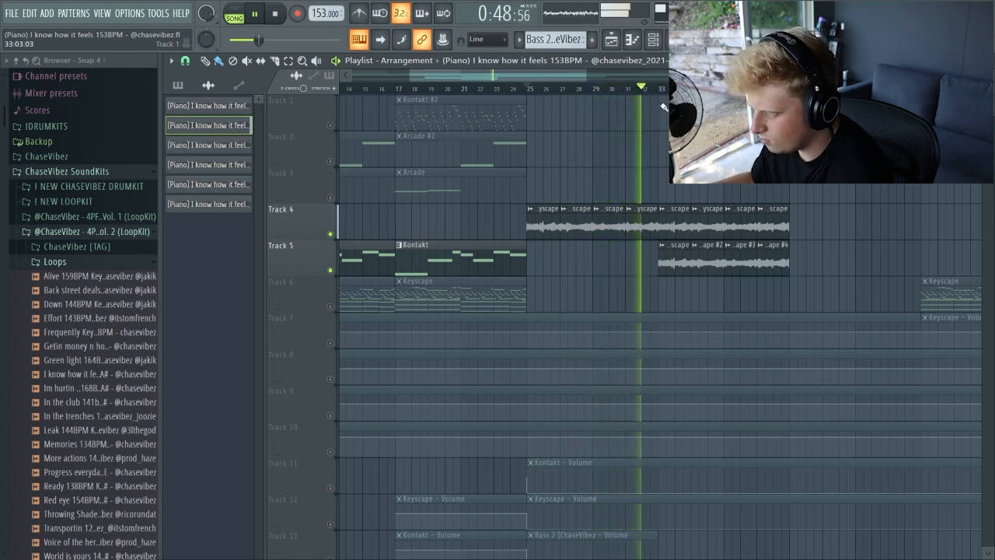
{"action": "key", "text": "space"}
View the Portal effect on the recorded Keyscape audio's mixer insert and close its window.
{"action": "key", "text": "F9"}
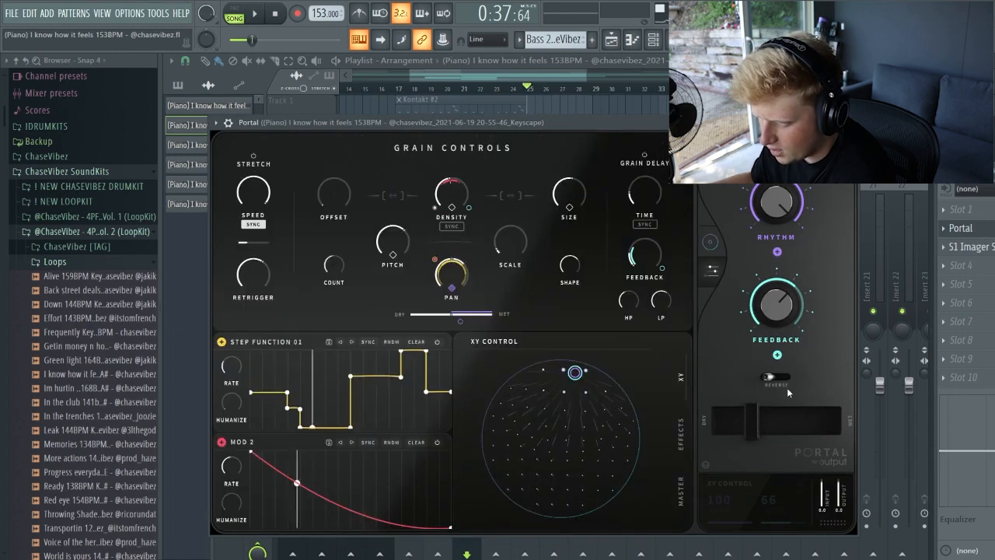
{"action": "mouse_move", "coordinate": [753, 424]}
{"action": "left_mouse_down"}
{"action": "mouse_move", "coordinate": [831, 426]}
{"action": "mouse_move", "coordinate": [739, 433]}
{"action": "left_mouse_up"}
{"action": "left_click", "coordinate": [849, 123]}
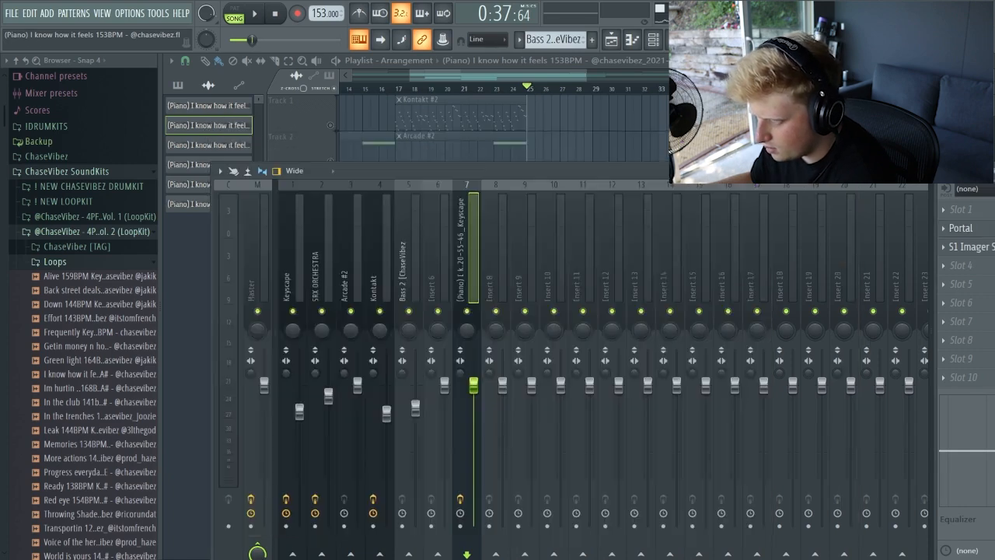
Select the audio clips on Track 5 and play the arrangement from just before they start.
{"action": "left_click_drag", "start_coordinate": [554, 75], "coordinate": [597, 185]}
{"action": "left_click_drag", "start_coordinate": [676, 299], "coordinate": [517, 192]}
{"action": "left_click_drag", "start_coordinate": [689, 240], "coordinate": [505, 264]}
{"action": "left_click", "coordinate": [490, 91]}
{"action": "key", "text": "space"}
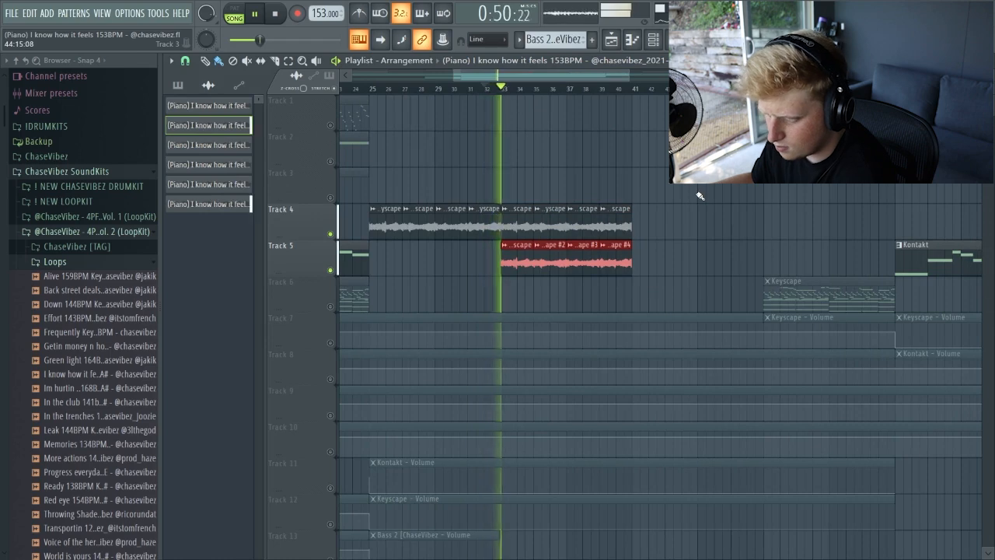
Solo Track 4, bring all the other tracks back, and play the full arrangement through the audio clip section.
{"action": "right_click", "coordinate": [331, 235]}
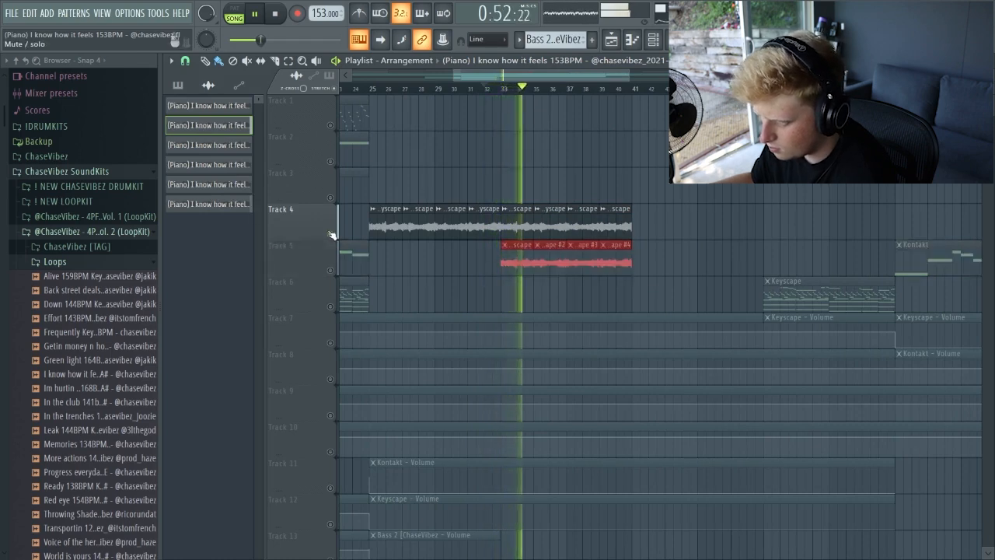
{"action": "right_click", "coordinate": [332, 235]}
{"action": "scroll", "coordinate": [975, 113], "scroll_direction": "down", "scroll_amount": 5}
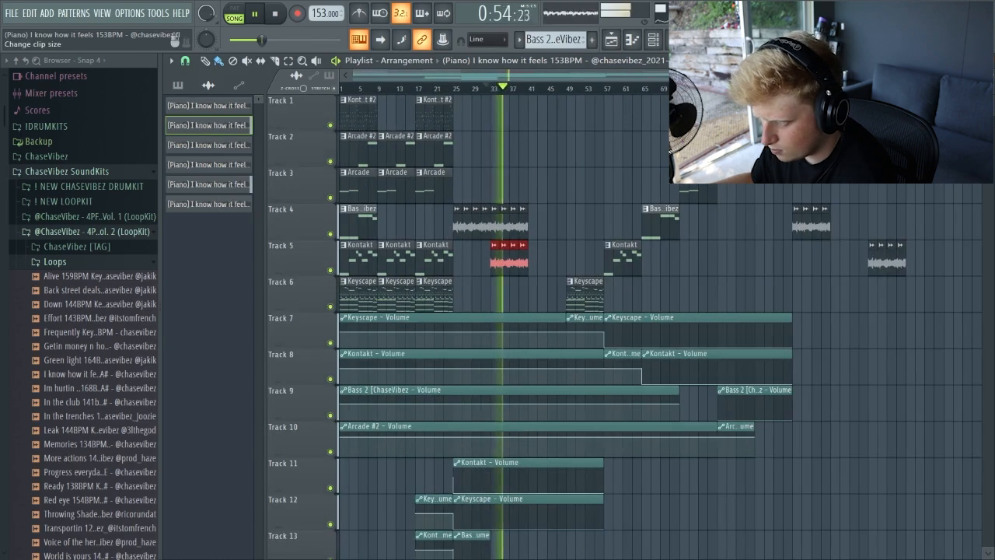
{"action": "scroll", "coordinate": [986, 87], "scroll_direction": "down", "scroll_amount": 2}
{"action": "scroll", "coordinate": [987, 87], "scroll_direction": "up", "scroll_amount": 1}
{"action": "left_click", "coordinate": [938, 276]}
{"action": "right_click", "coordinate": [938, 274]}
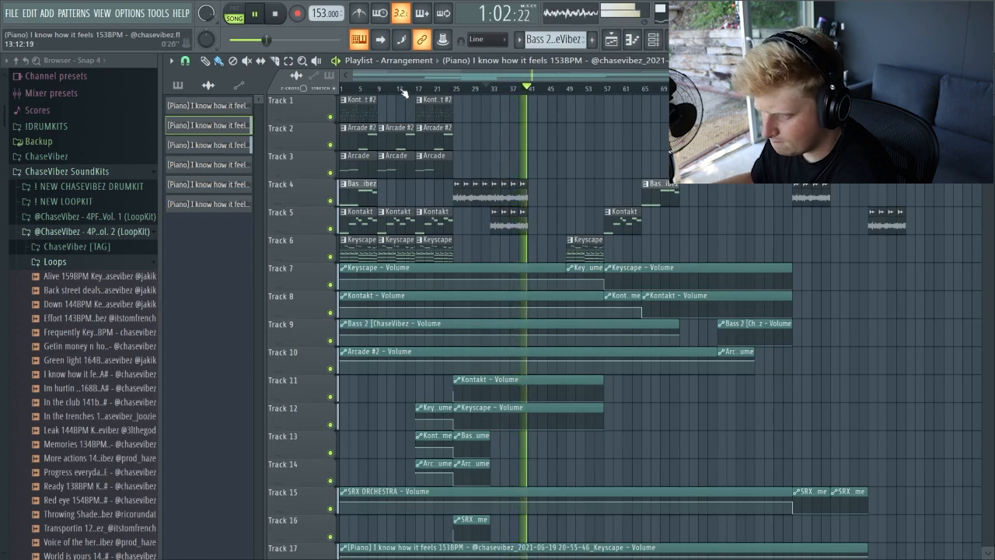
{"action": "key", "text": "space"}
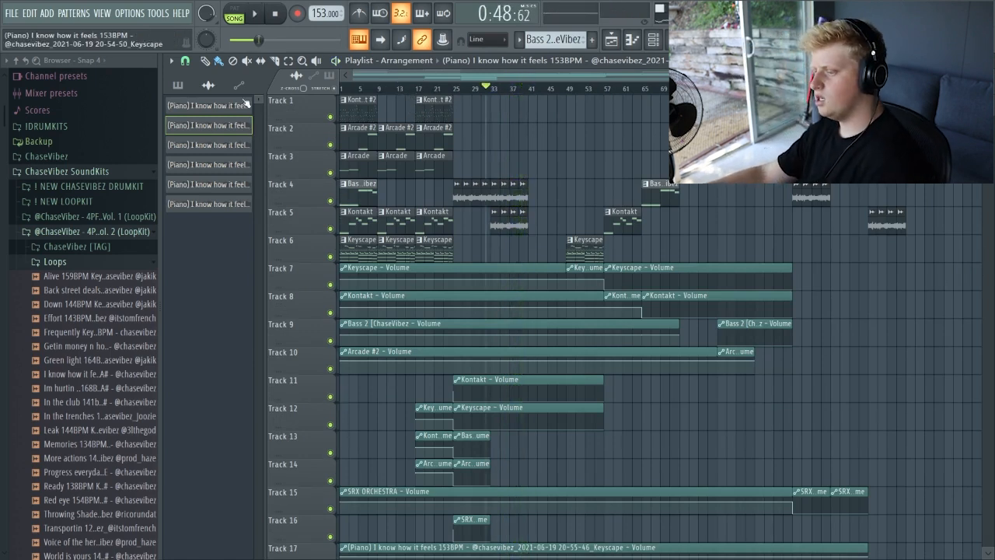
Highlight the song sections in turn, starting with bars 1 to 9 and the audio clip section from bar 25, and clear the selection.
{"action": "key", "text": "Home"}
{"action": "scroll", "coordinate": [384, 90], "scroll_direction": "up", "scroll_amount": 3}
{"action": "left_click_drag", "start_coordinate": [419, 93], "coordinate": [340, 90]}
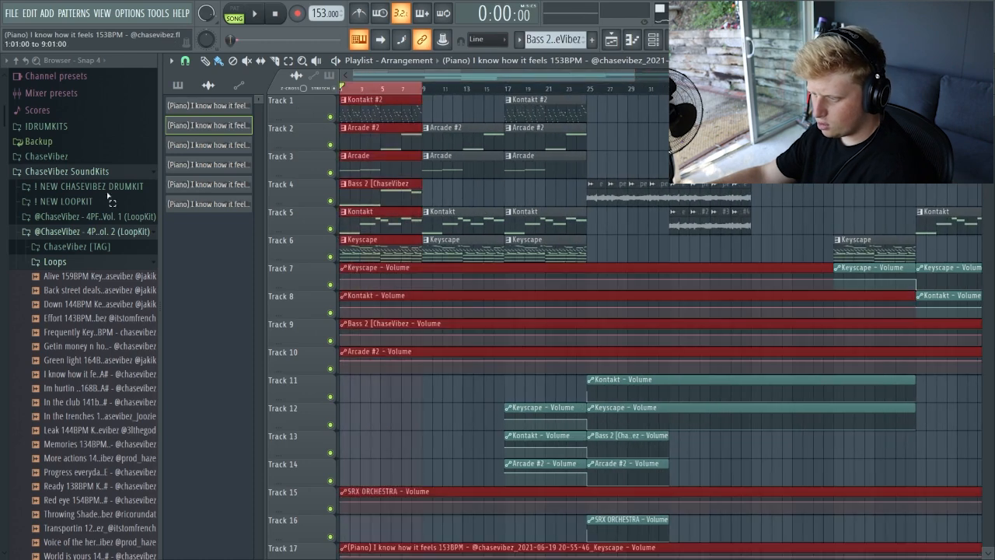
{"action": "left_click_drag", "start_coordinate": [435, 95], "coordinate": [742, 94]}
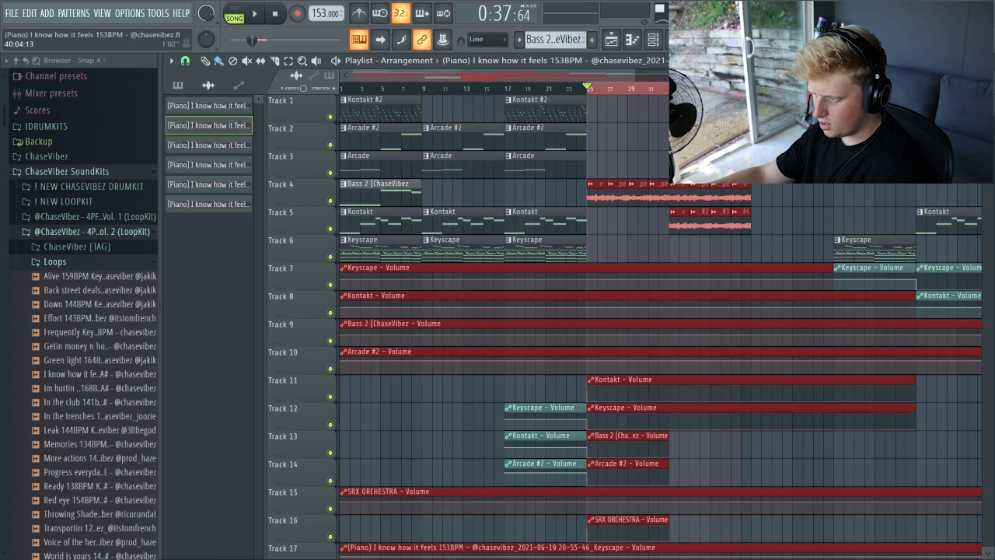
{"action": "scroll", "coordinate": [589, 108], "scroll_direction": "down", "scroll_amount": 3}
{"action": "left_click_drag", "start_coordinate": [603, 94], "coordinate": [826, 95]}
{"action": "scroll", "coordinate": [625, 95], "scroll_direction": "down", "scroll_amount": 2}
{"action": "left_click", "coordinate": [766, 94], "text": "ctrl"}
{"action": "left_click", "coordinate": [275, 13]}
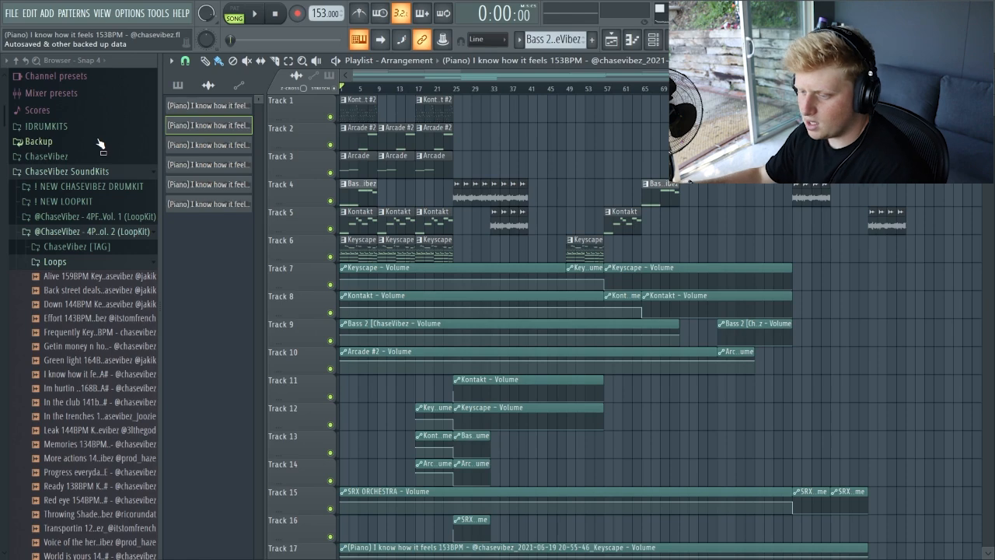
Collapse the Loops folder of the 4PF Vol. 2 loop kit in the browser.
{"action": "left_click", "coordinate": [109, 265]}
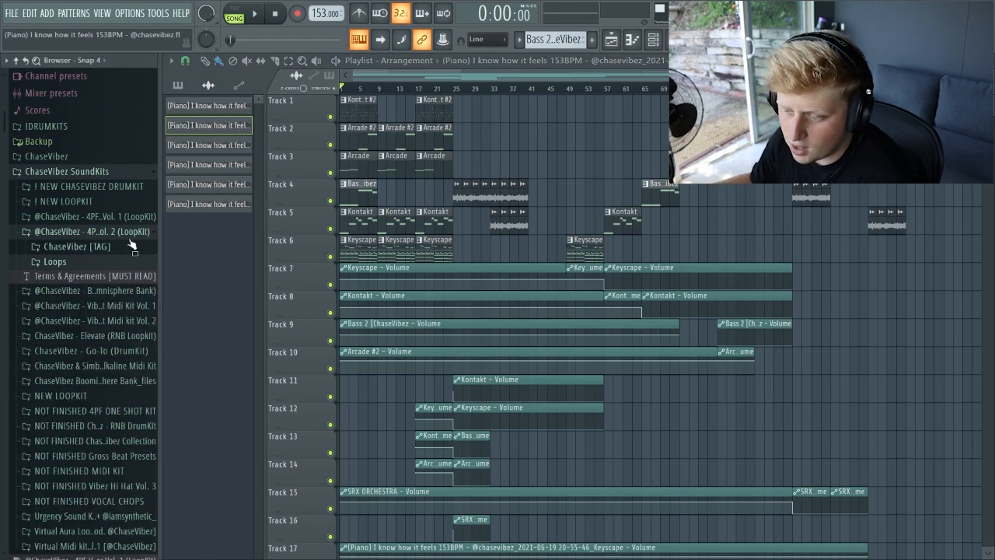